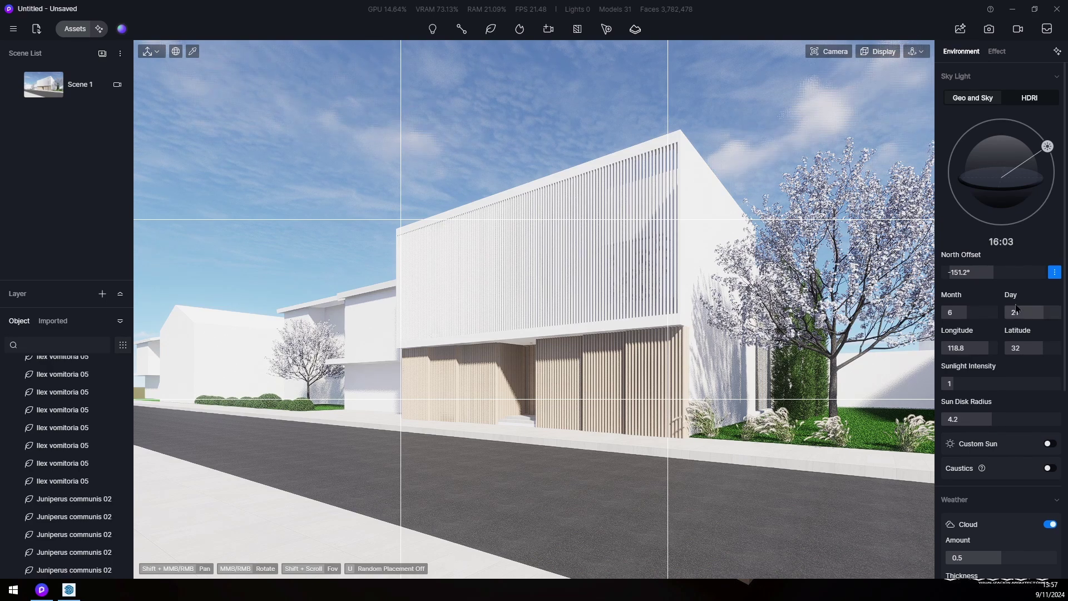
Step: Start a Drop animation in a new video clip and add all five Juniperus communis 02 trees to it
click(1021, 32)
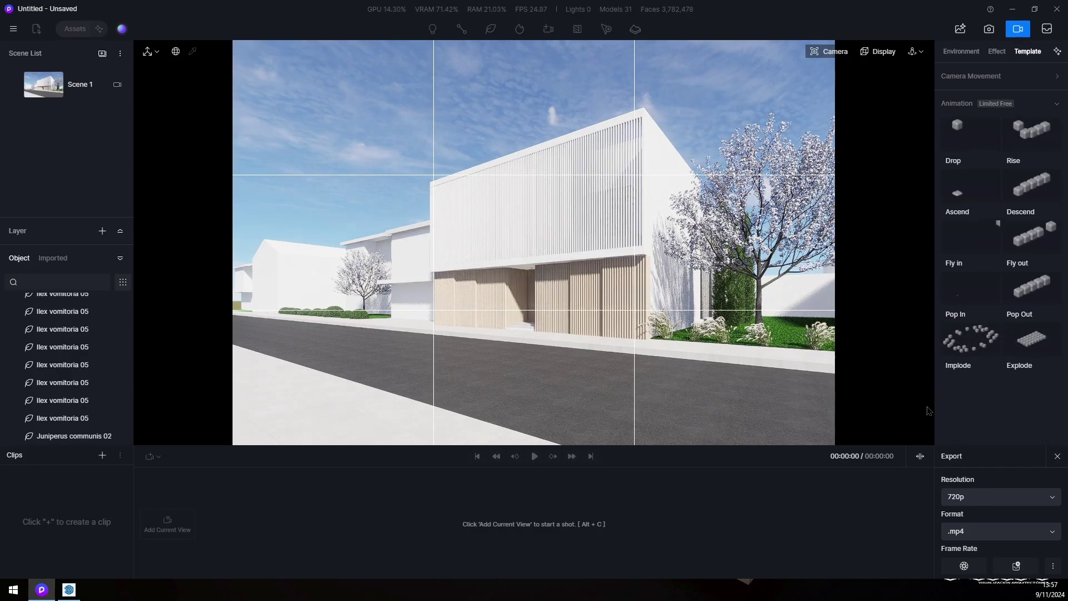
click(965, 138)
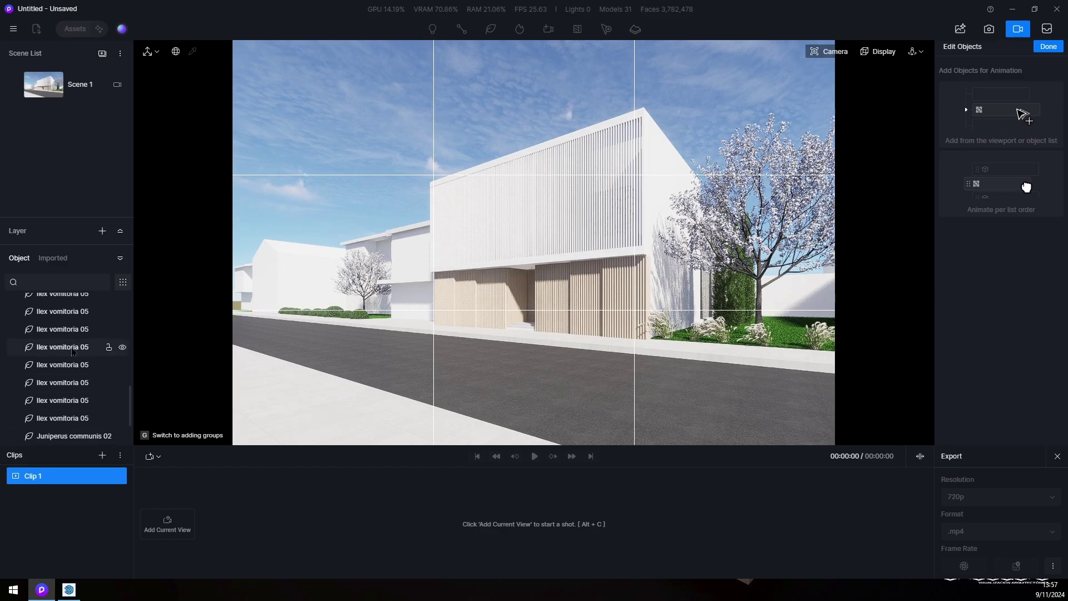
scroll(42, 343, up, 3)
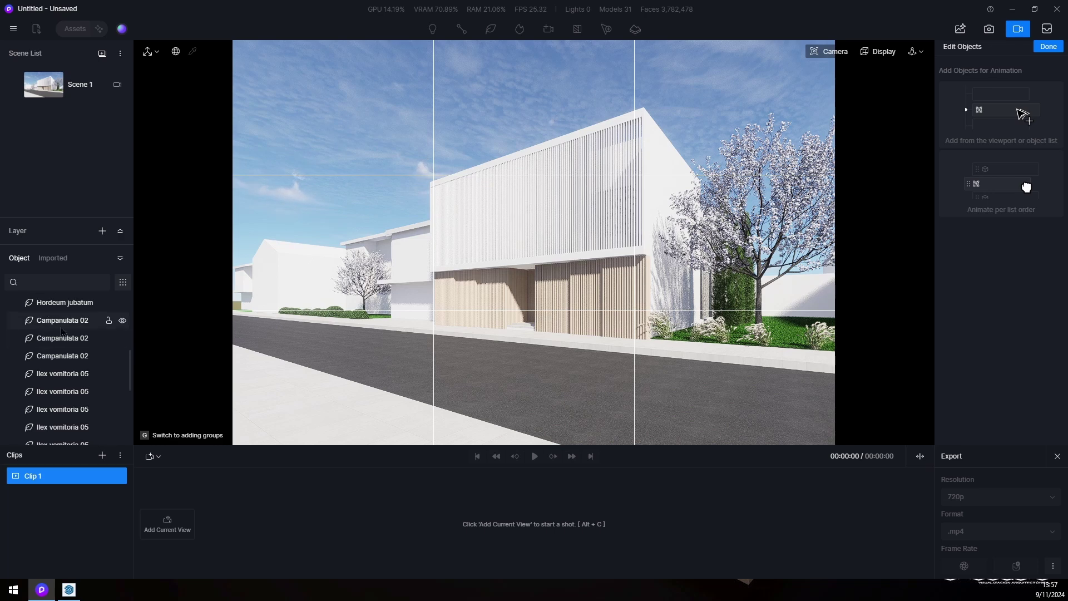
click(744, 300)
scroll(58, 440, down, 1)
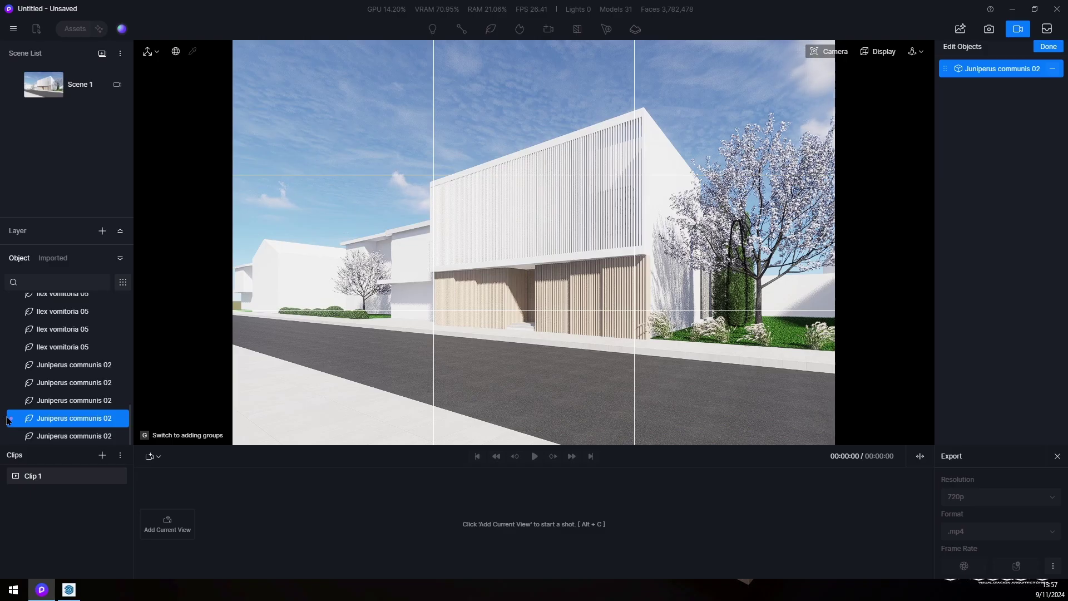
click(74, 367)
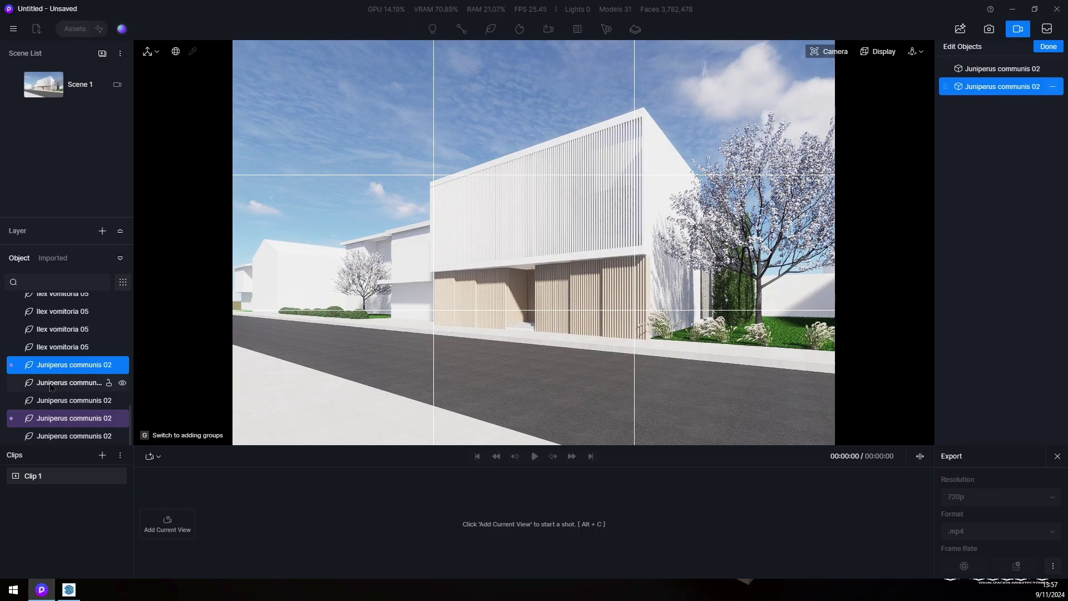
click(50, 384)
click(50, 401)
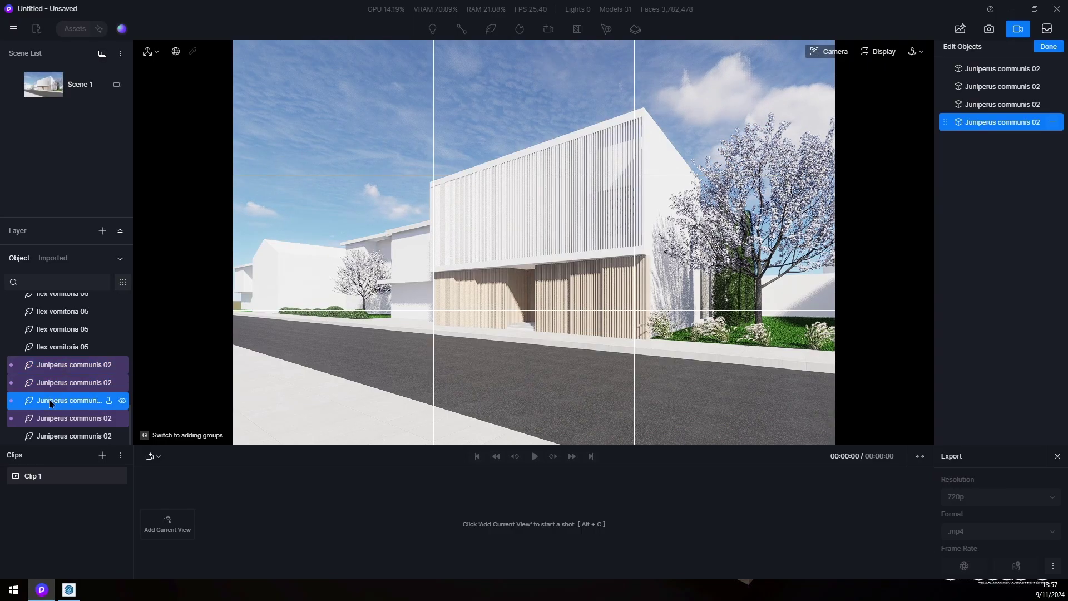
click(50, 437)
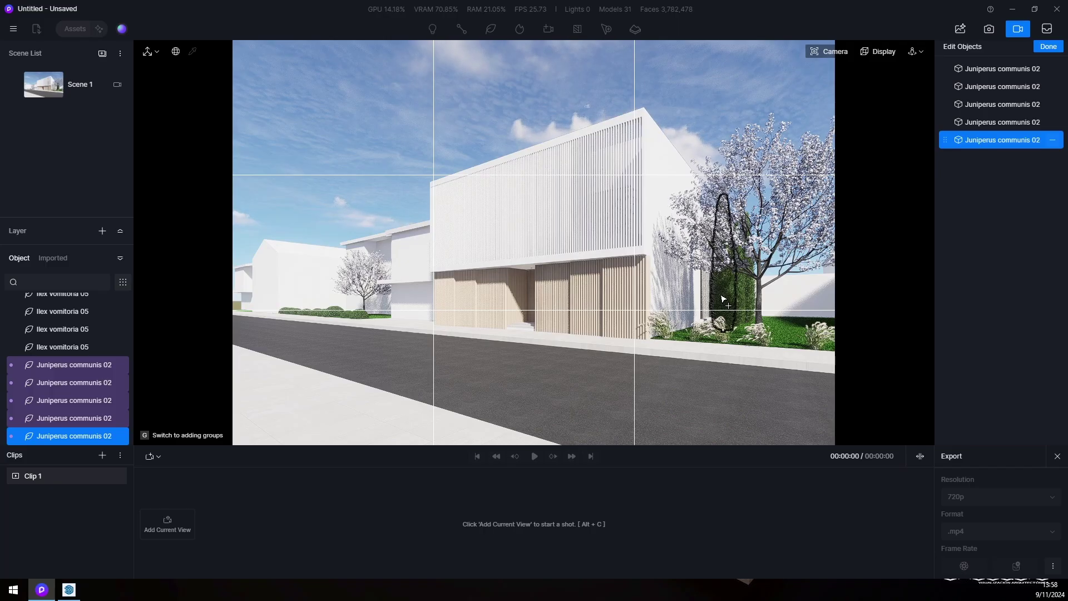
Step: Move the last-added Juniperus communis 02 to first place in the Drop animation order, checking the sequence before finishing the object edit
drag(980, 133, 980, 72)
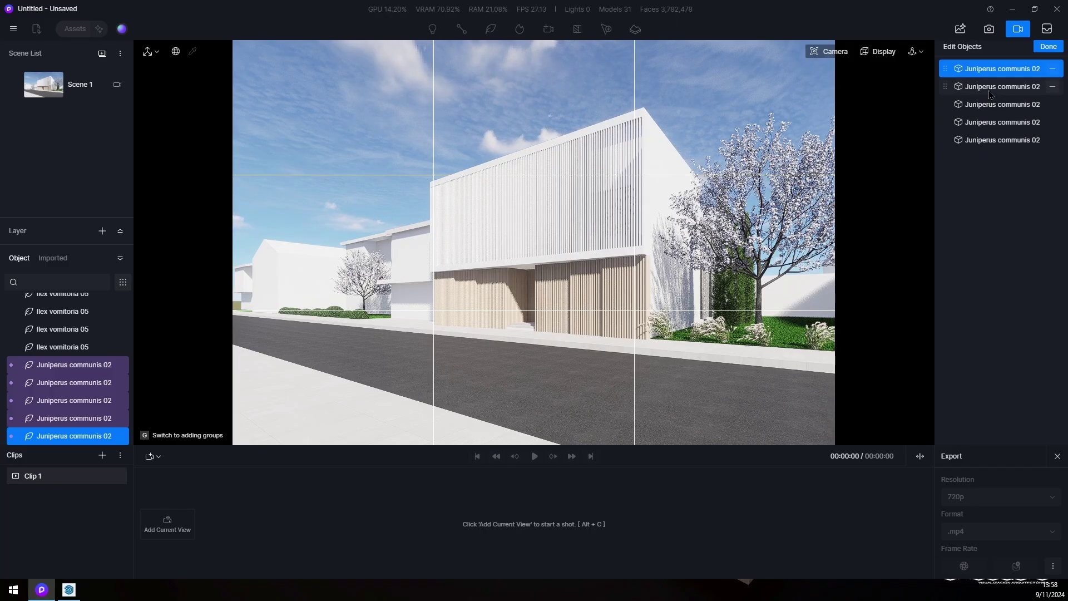
click(989, 89)
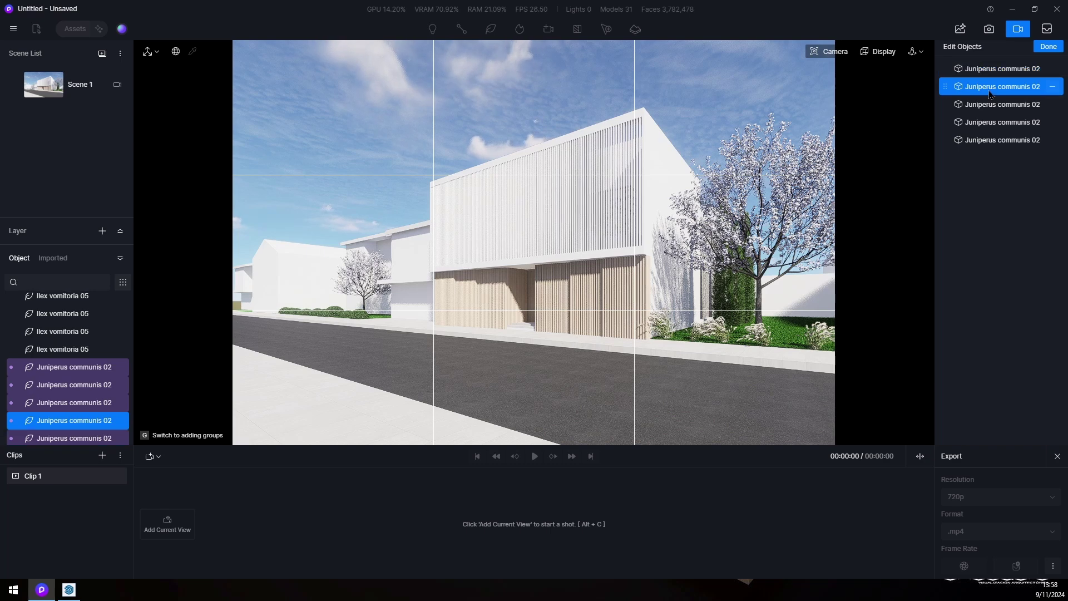
click(979, 109)
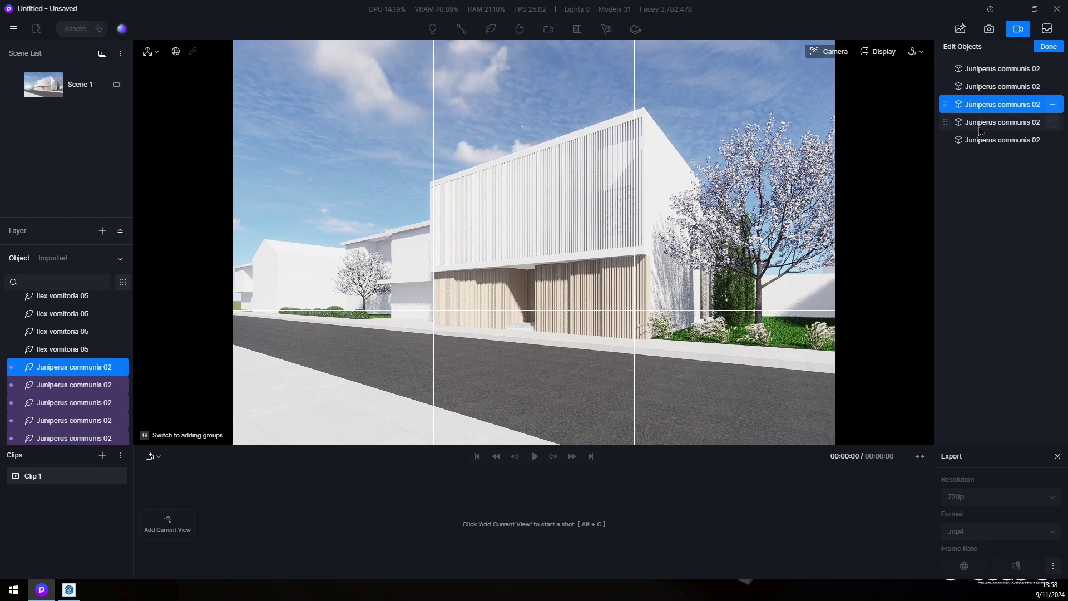
click(980, 126)
click(980, 142)
mouse_move(979, 143)
mouse_down()
mouse_move(979, 102)
mouse_move(996, 147)
mouse_up()
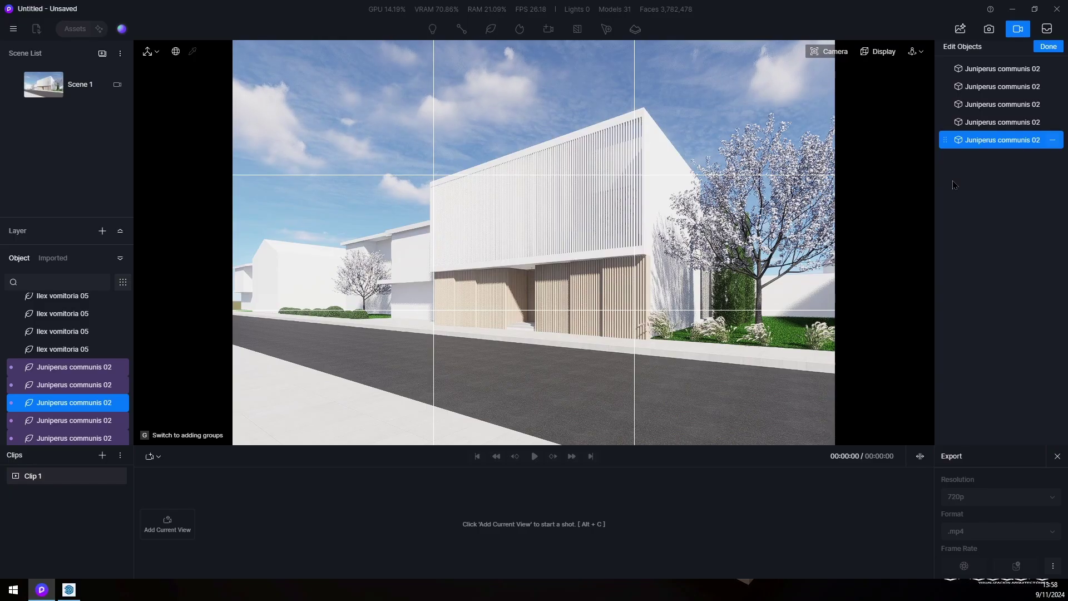
click(1049, 47)
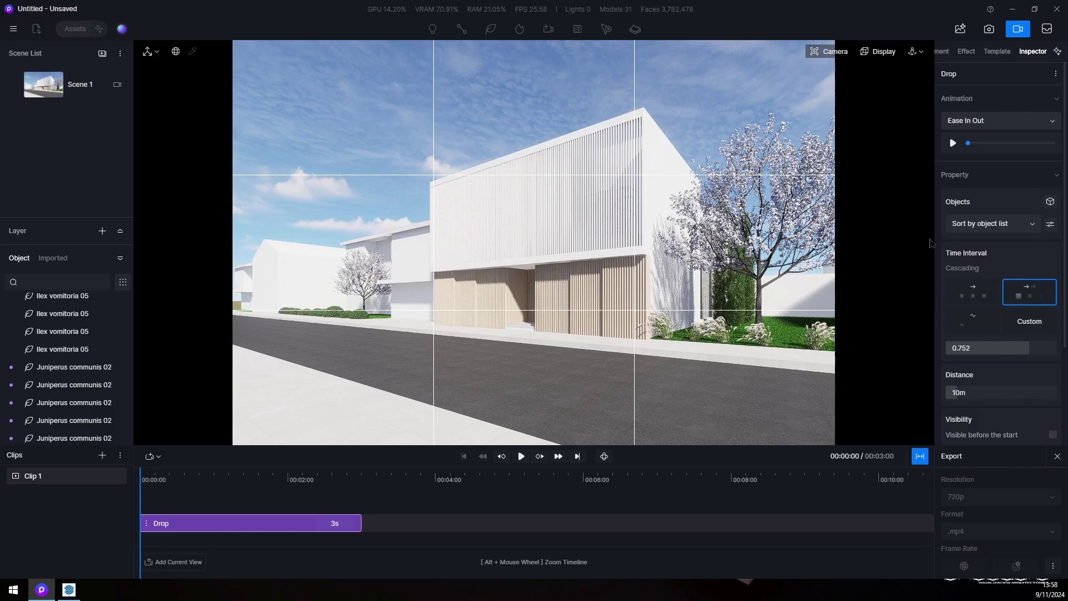
Step: Create an Ascend animation at the start of the clip containing all eleven Hordeum jubatum grasses
scroll(54, 362, up, 3)
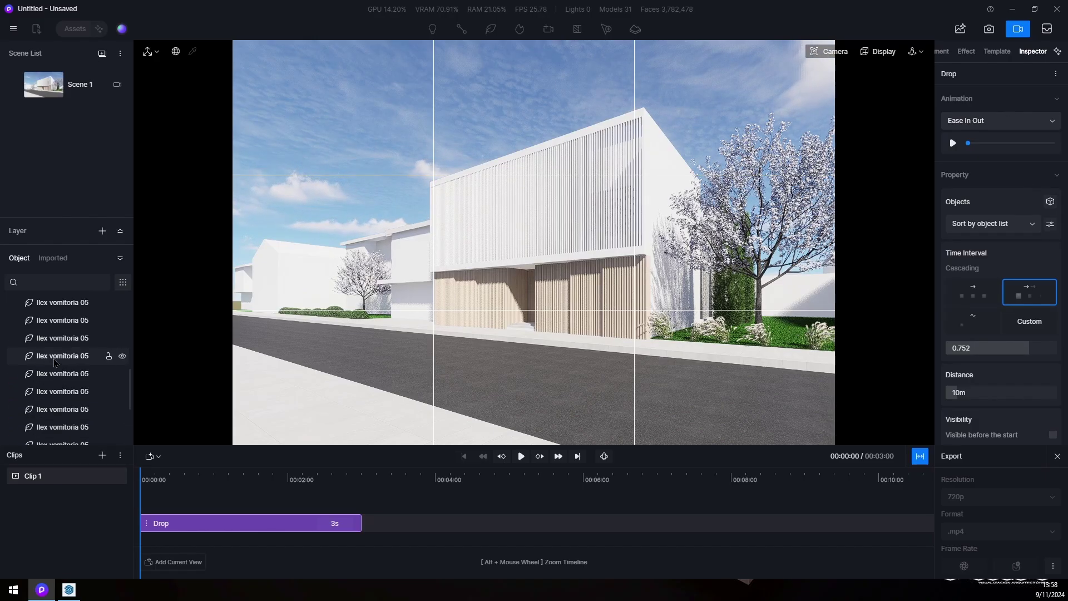
scroll(56, 359, up, 10)
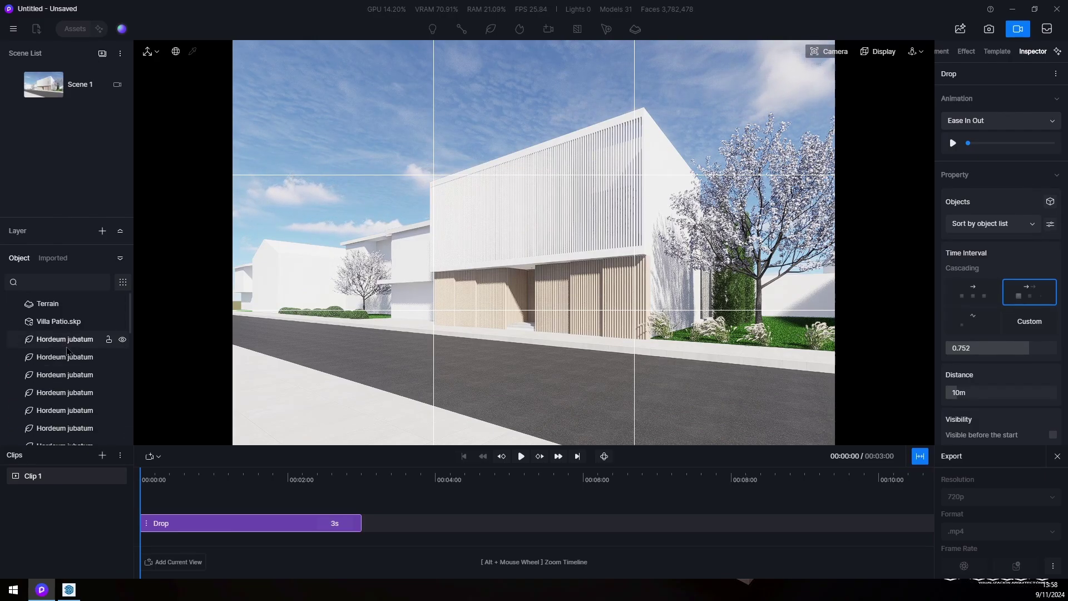
click(64, 341)
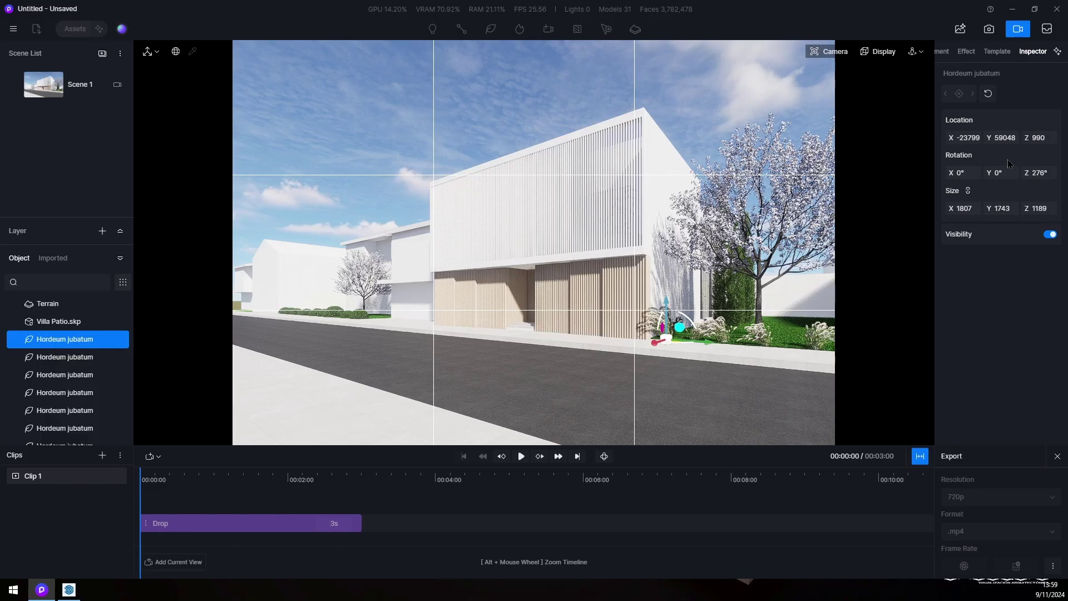
click(998, 51)
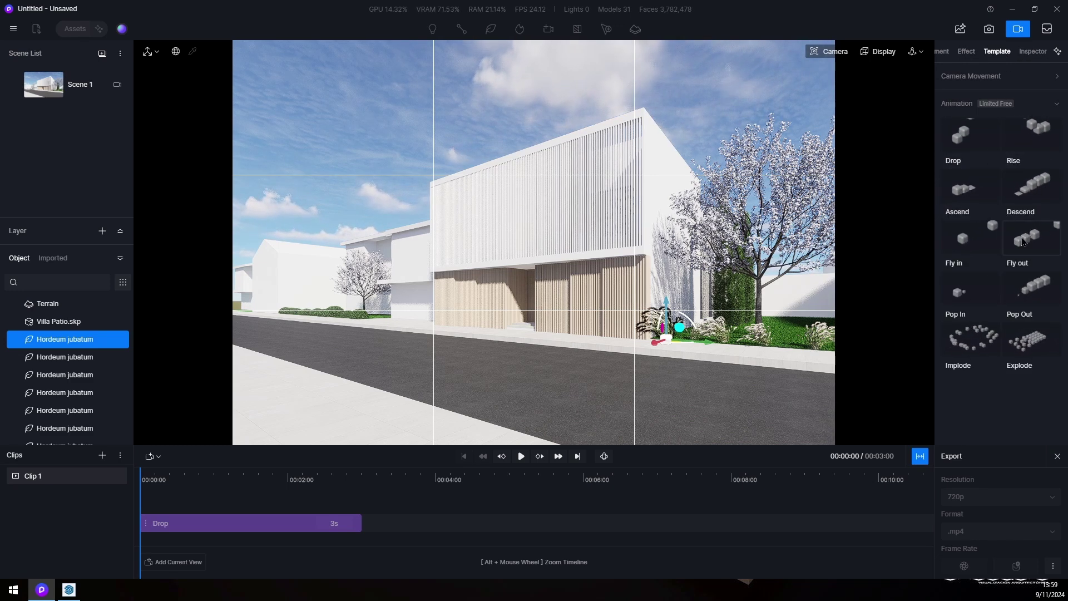
click(969, 192)
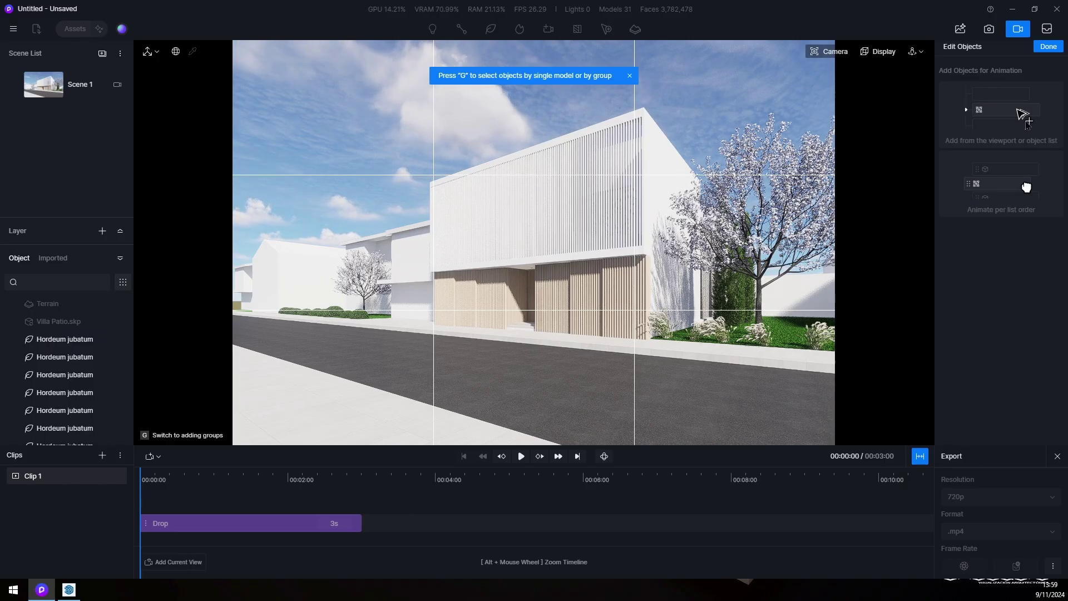
click(59, 340)
click(85, 359)
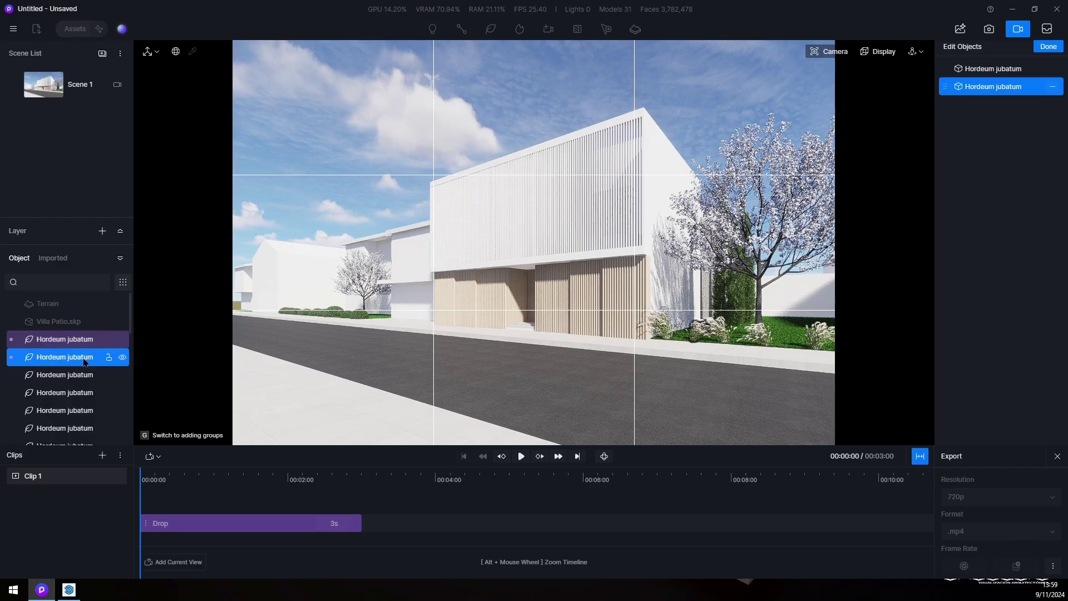
click(84, 375)
click(56, 393)
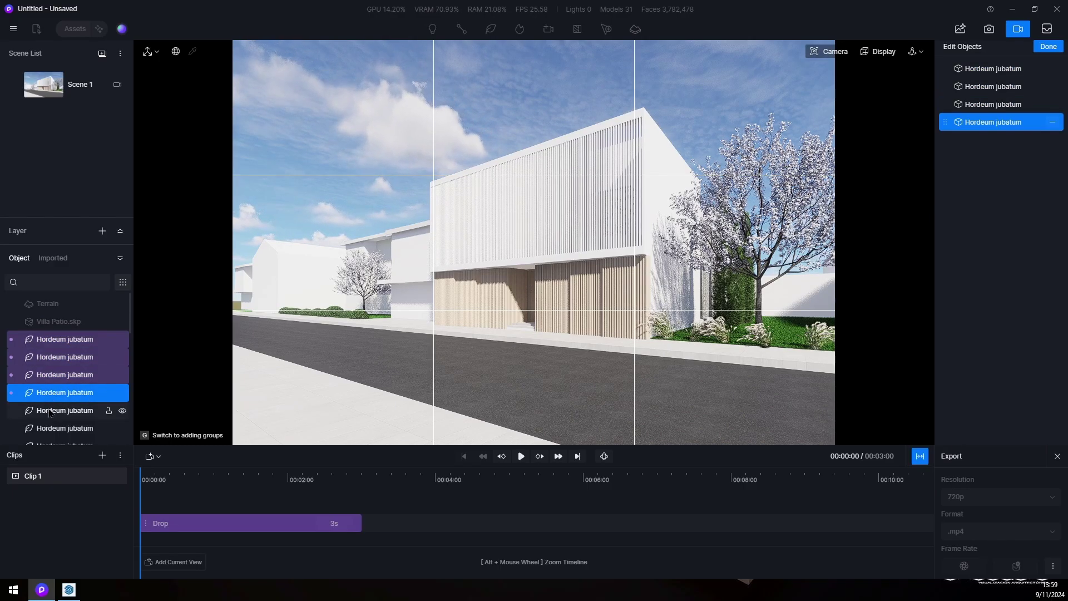
click(50, 412)
scroll(53, 401, down, 2)
click(57, 362)
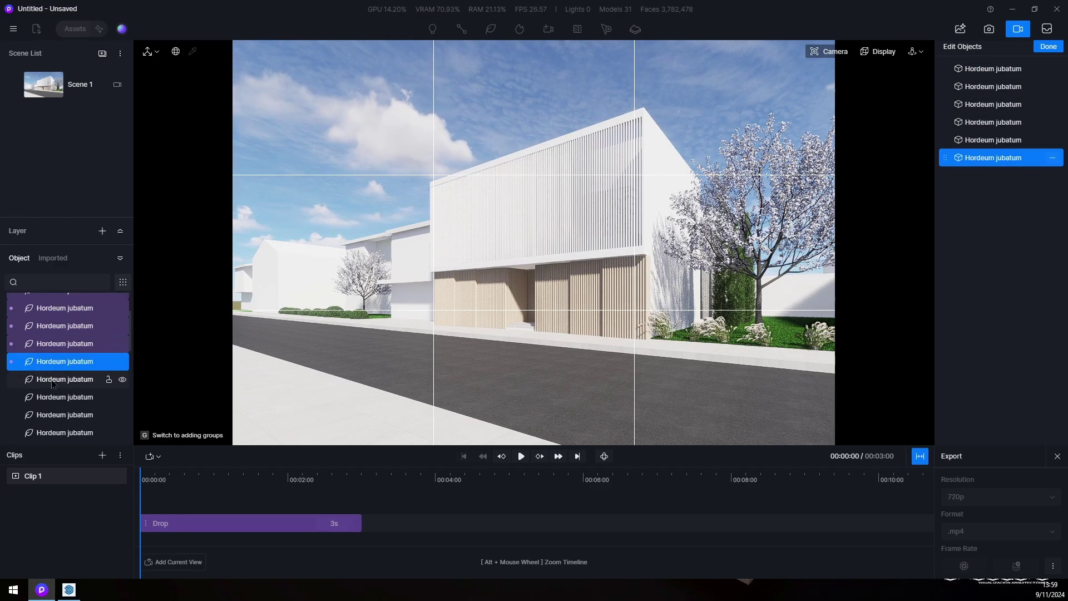
click(53, 381)
click(51, 398)
click(49, 416)
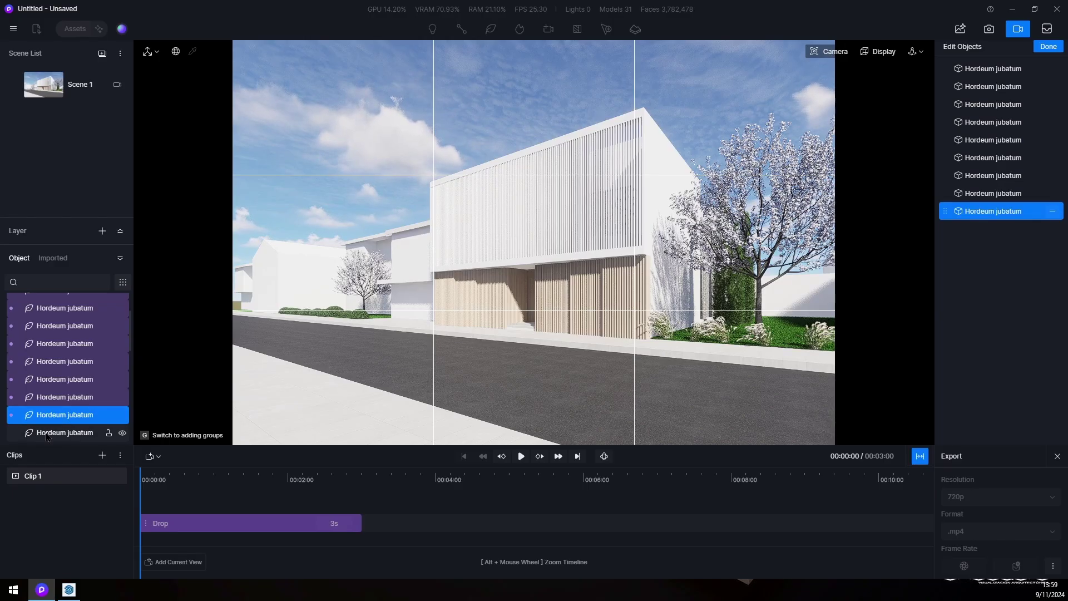
click(47, 434)
scroll(57, 389, down, 2)
click(57, 384)
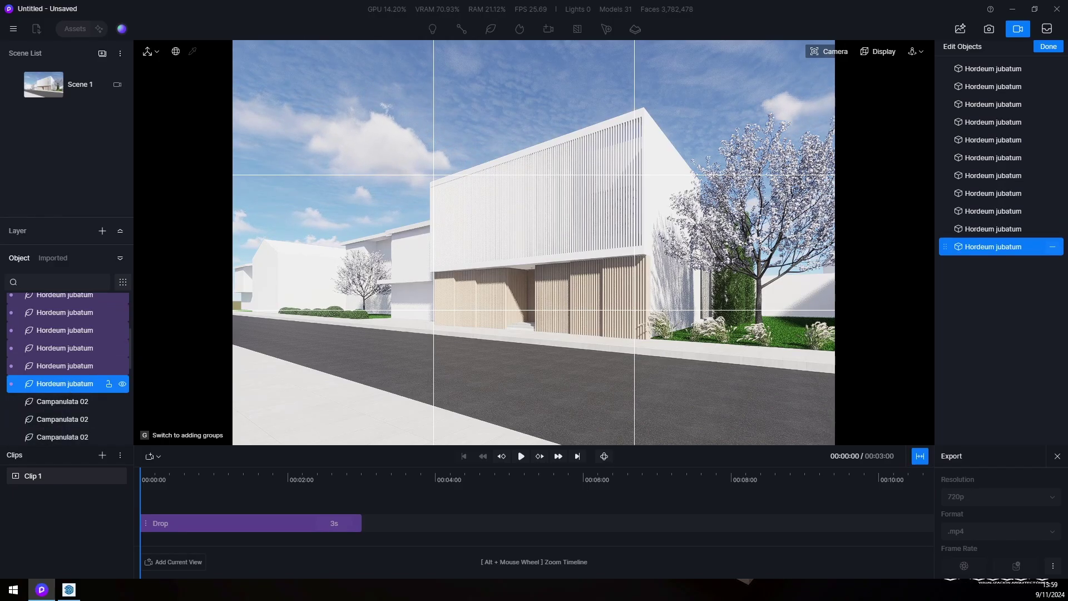
click(1046, 46)
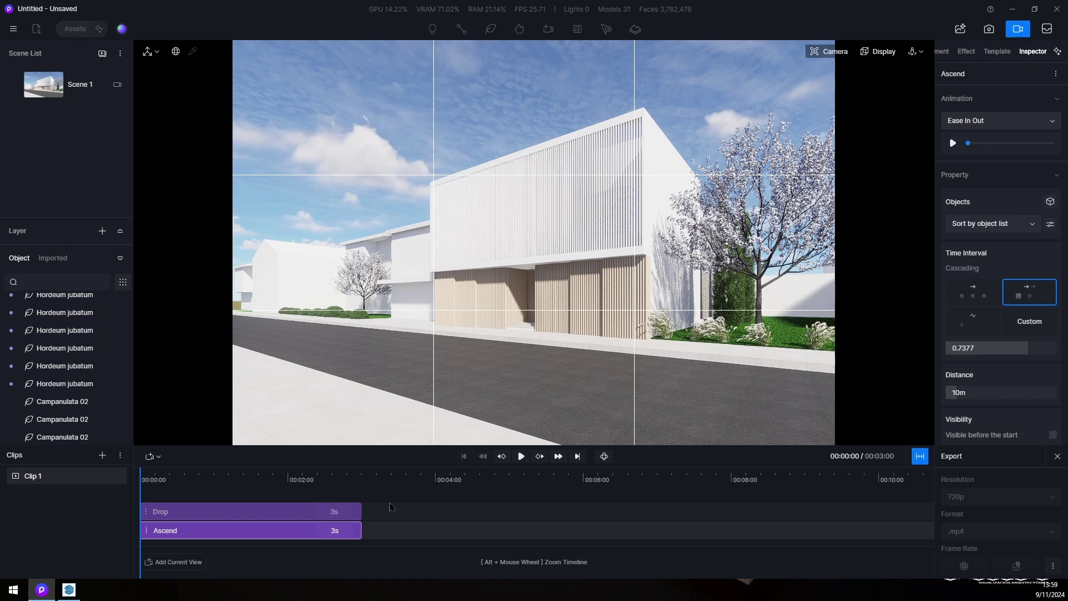
Step: Play back the Drop and Ascend animations, and scrub the clip from the start to the 3-second mark
click(522, 461)
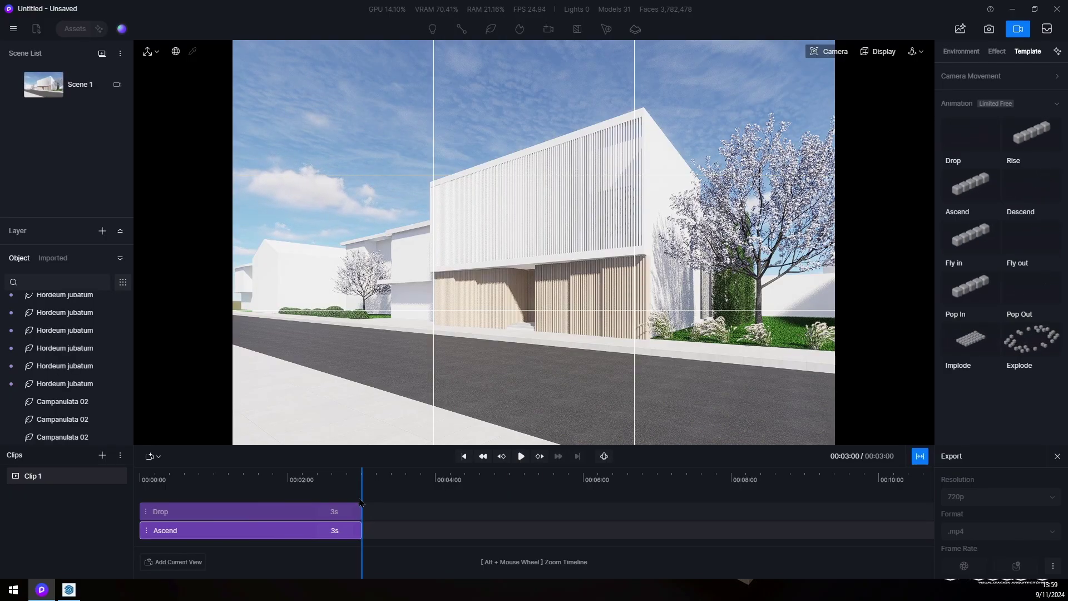
click(104, 500)
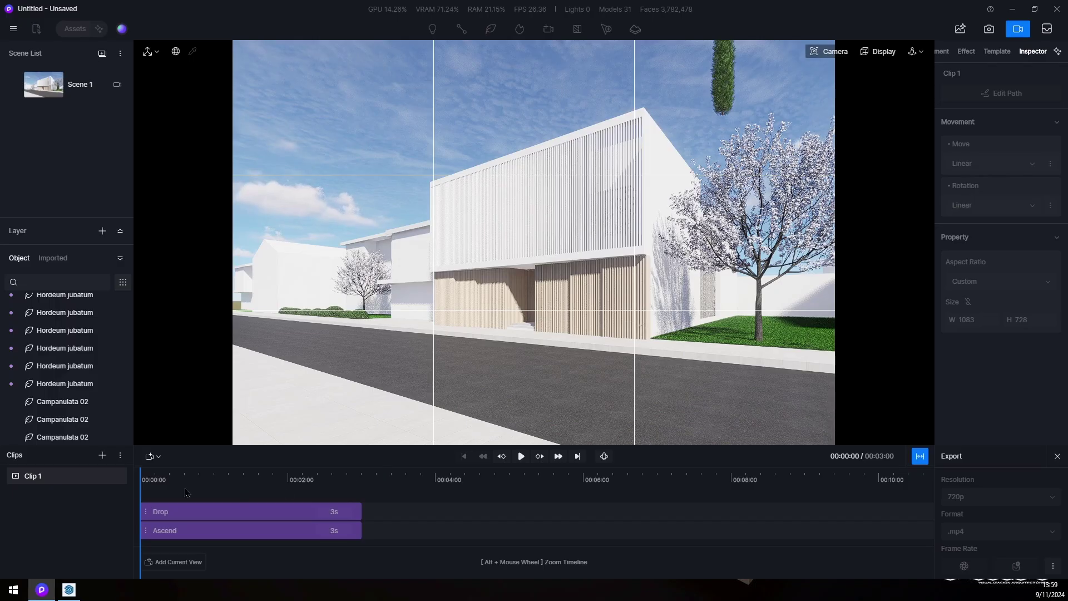
drag(139, 482, 360, 484)
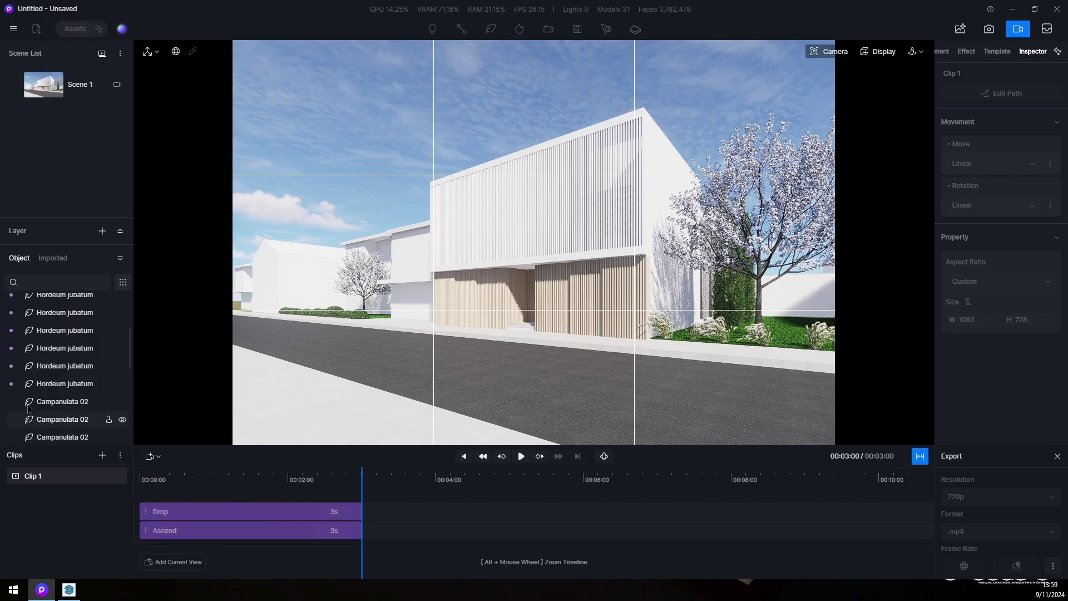
Step: Create a Fly in animation at 3 seconds for the three Campanulata 02 trees and place it on the Ascend track
scroll(41, 393, down, 2)
click(57, 337)
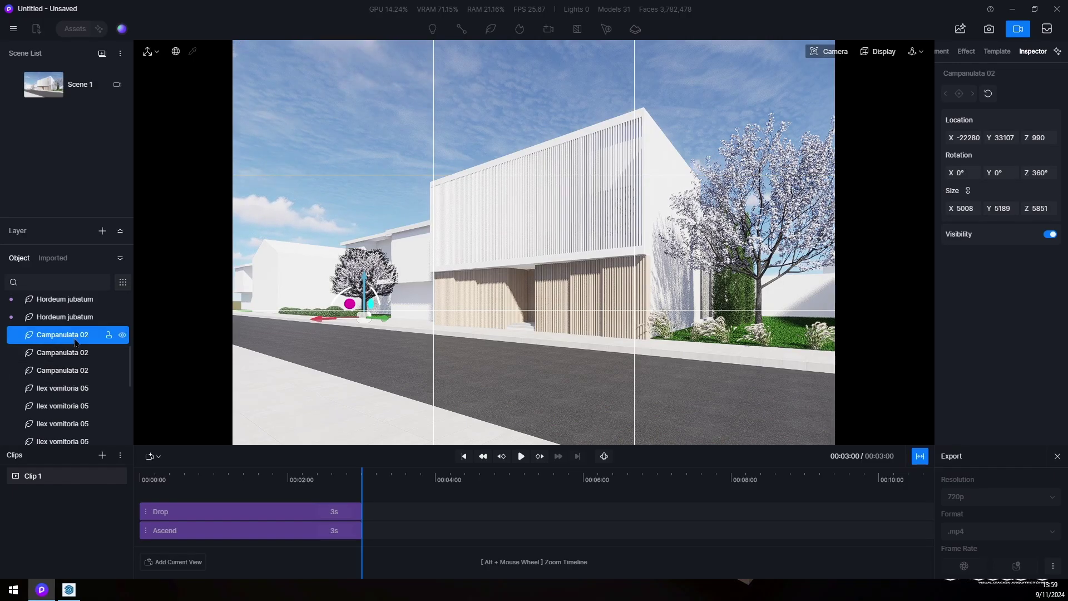
click(997, 51)
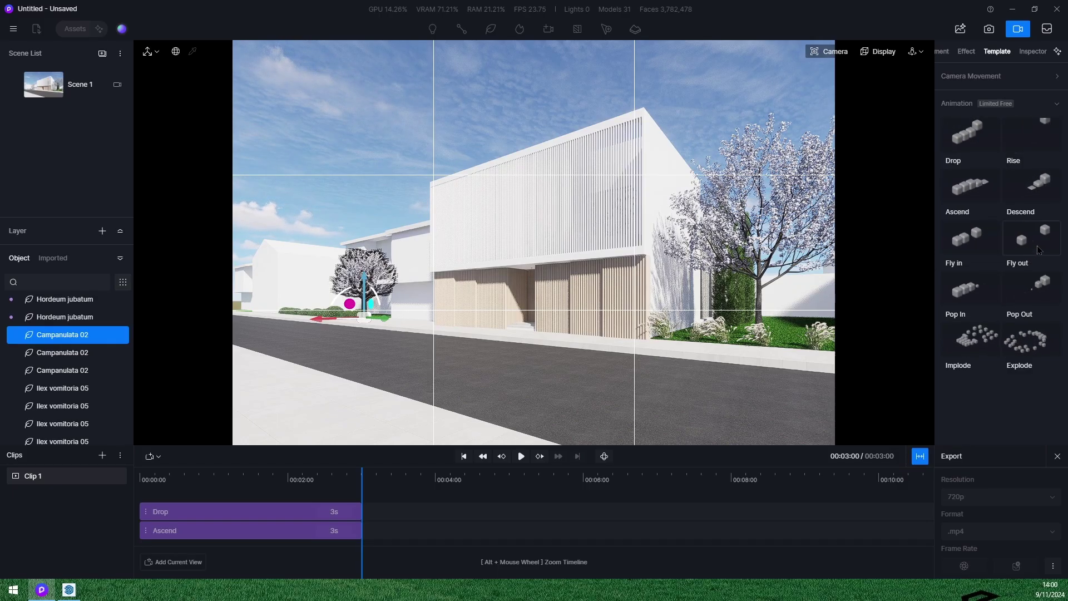
click(979, 247)
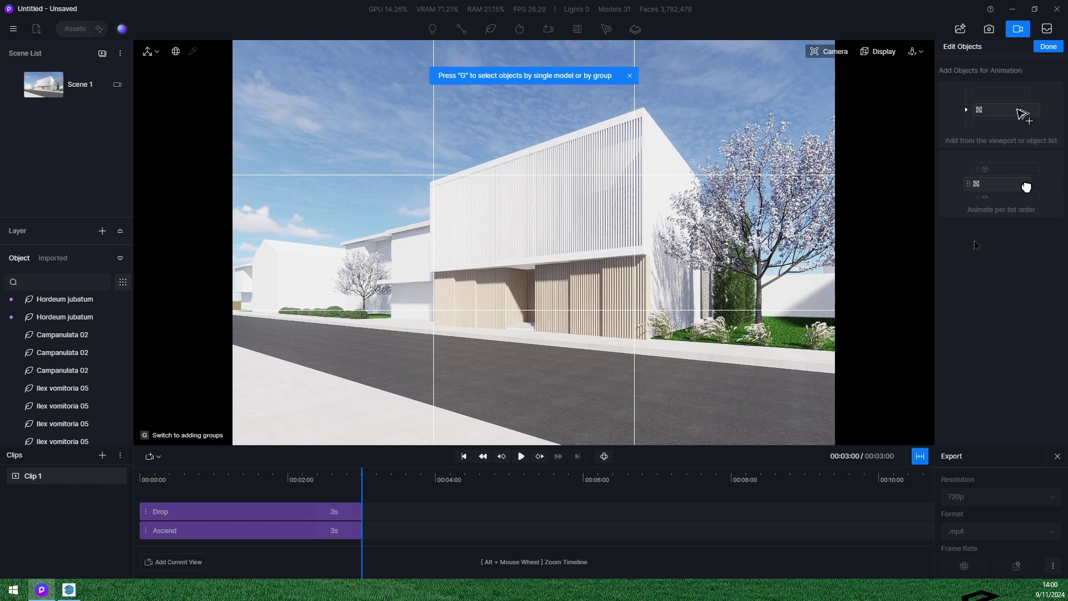
click(70, 337)
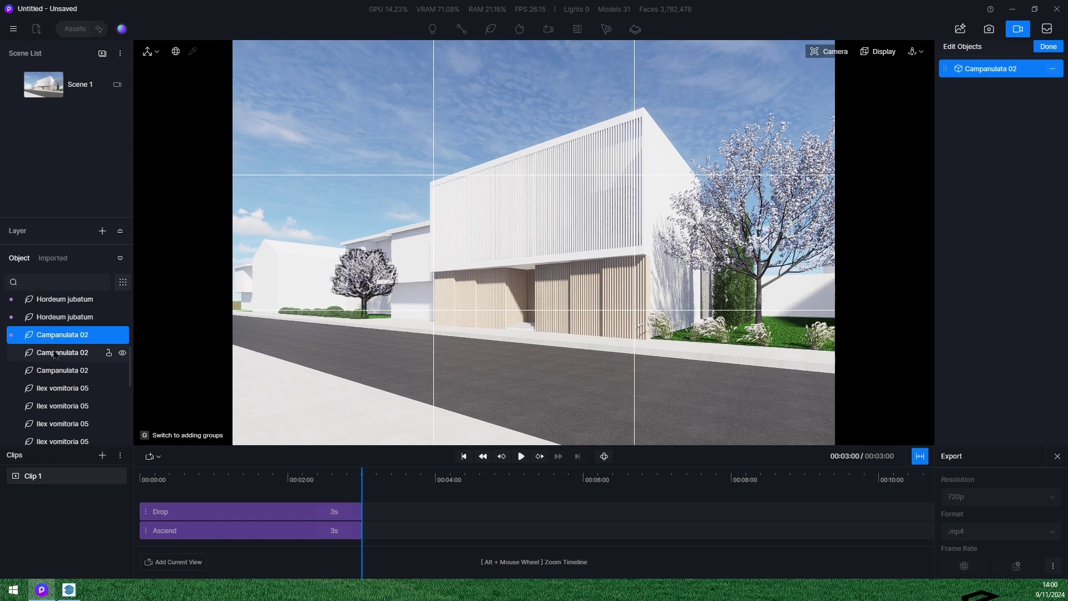
click(62, 353)
click(57, 370)
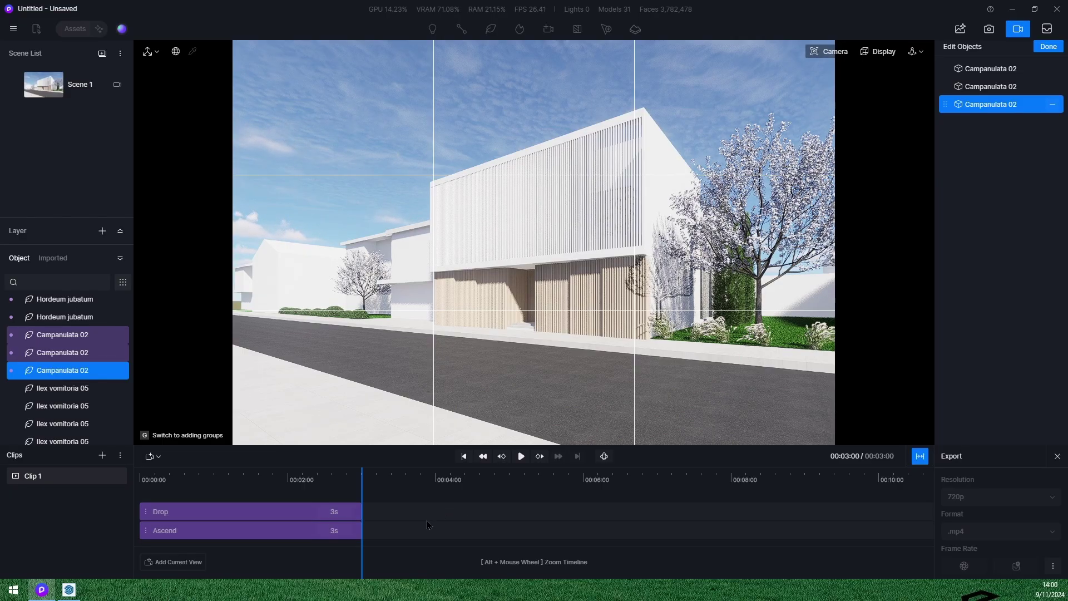
click(1048, 47)
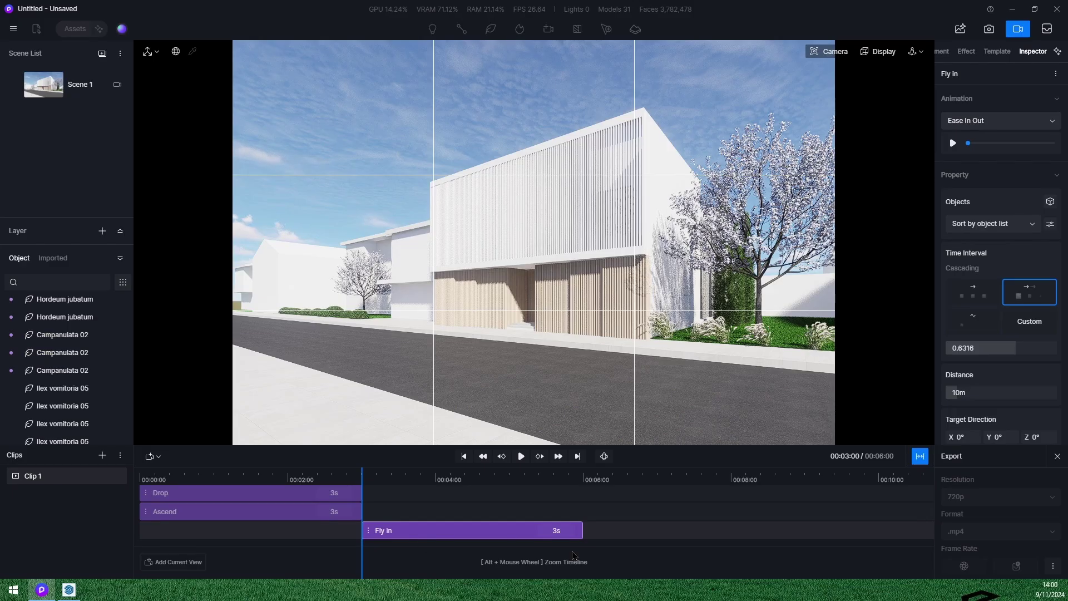
drag(455, 537, 453, 522)
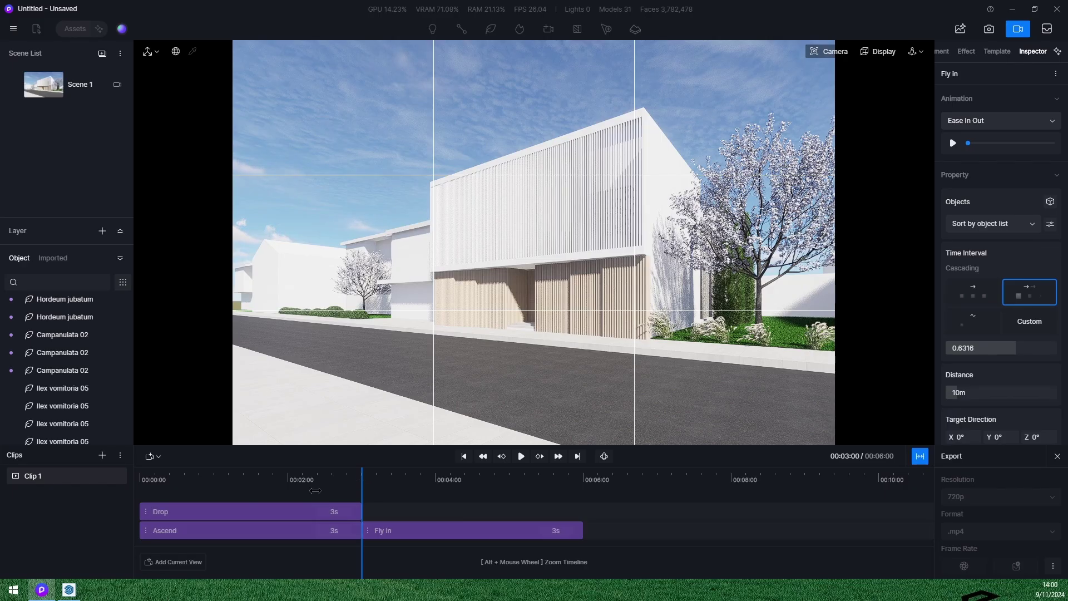
Step: Play the clip from the start to review the Drop, Ascend and Fly in animations together
click(123, 502)
click(520, 456)
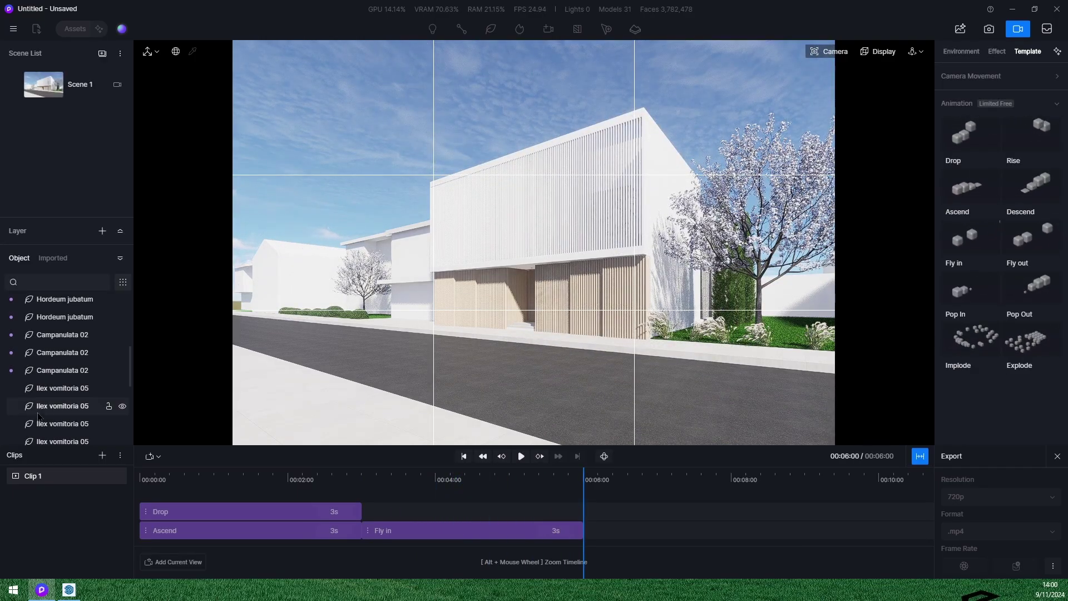
Step: Start a Pop In animation at 6 seconds and add the last four Ilex vomitoria 05 shrubs in the object list
scroll(83, 429, down, 2)
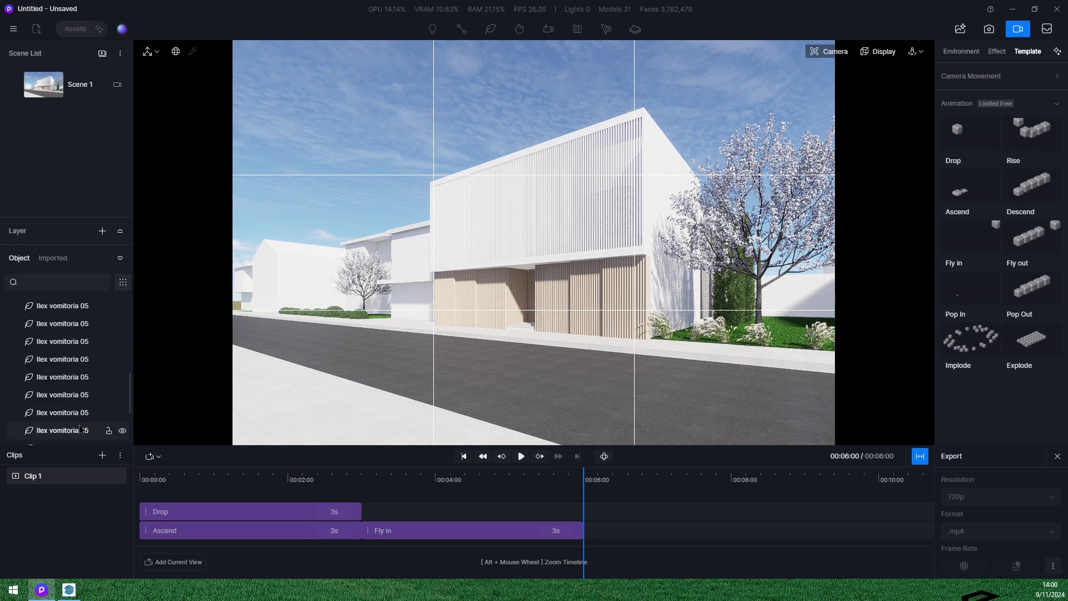
scroll(84, 428, down, 3)
scroll(71, 439, up, 1)
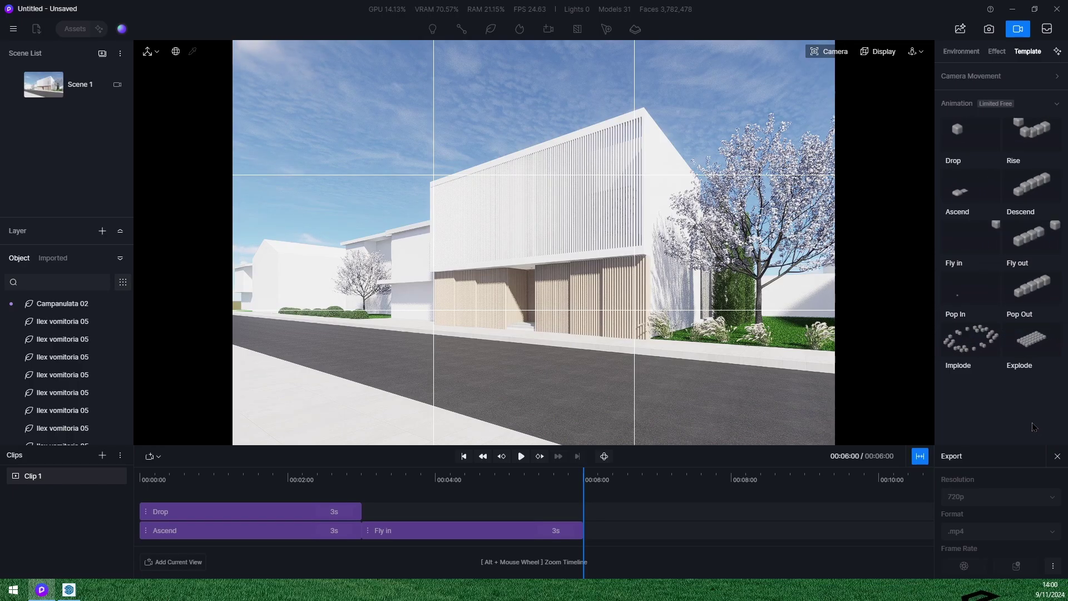
click(975, 293)
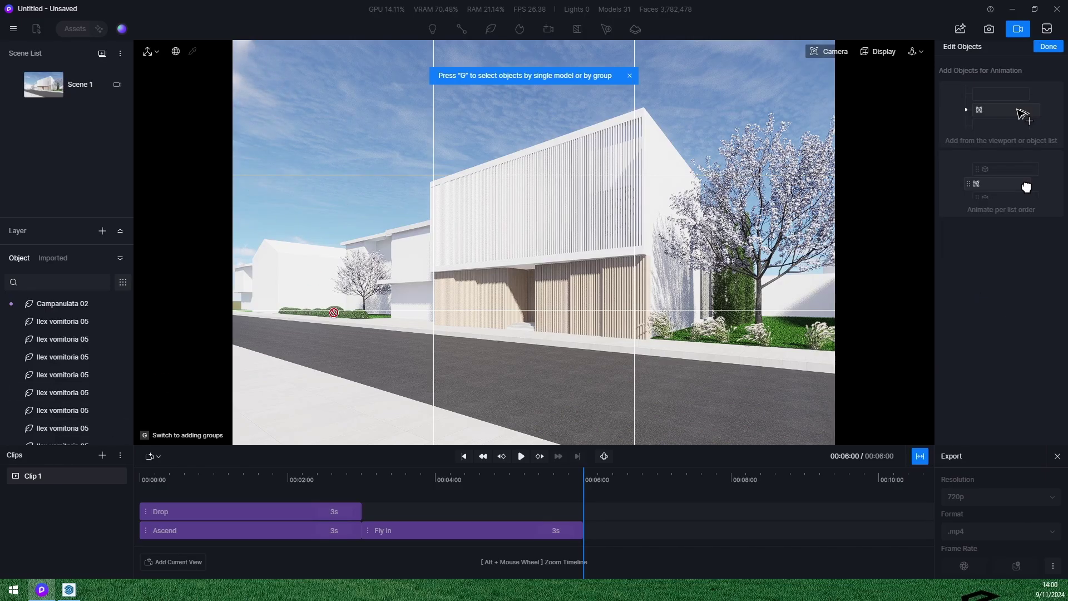
scroll(86, 411, down, 3)
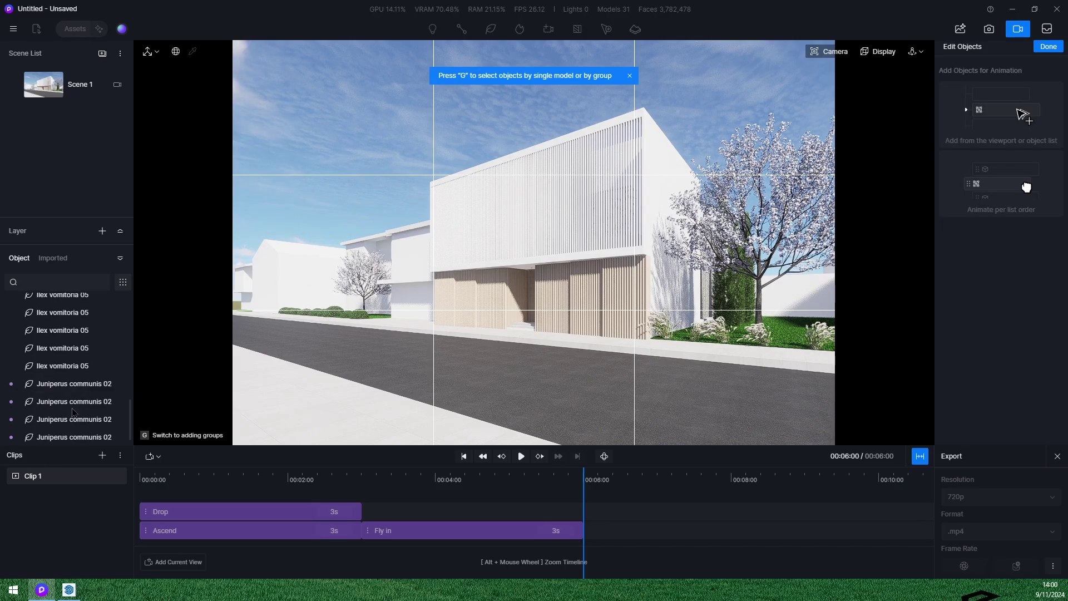
click(63, 367)
click(59, 349)
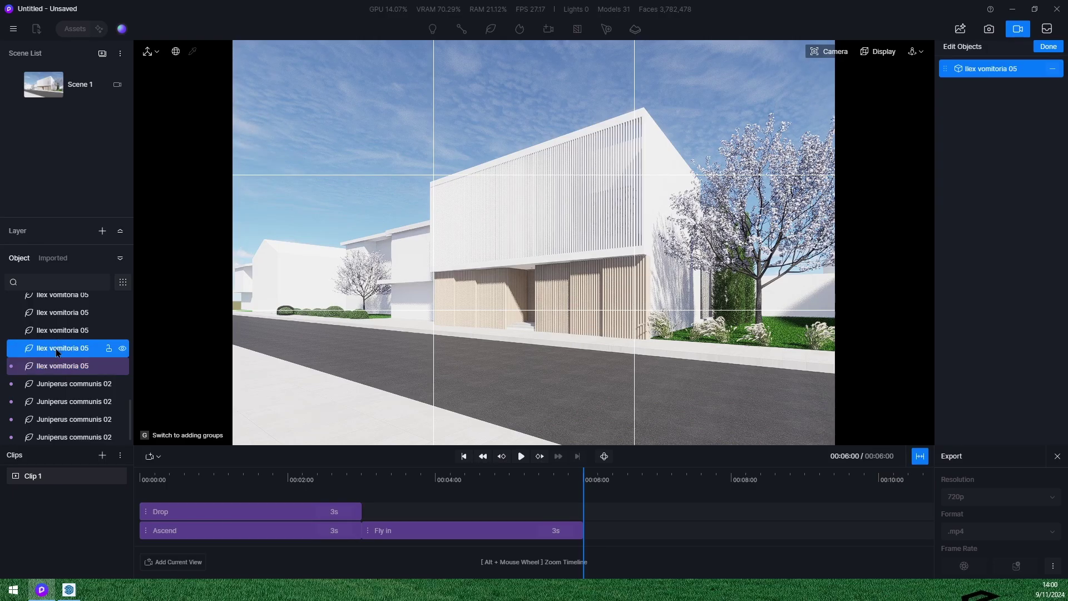
click(62, 332)
click(64, 314)
Step: Add the remaining seven Ilex vomitoria 05 shrubs to the Pop In animation, finish its object selection and play it back
scroll(65, 326, up, 3)
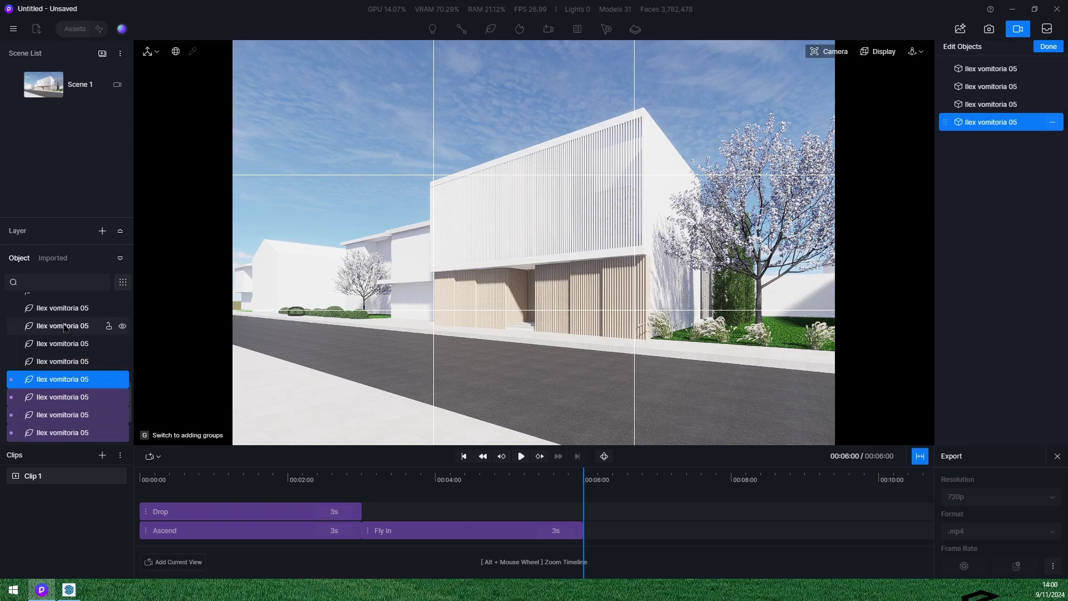
click(62, 362)
click(59, 345)
click(59, 328)
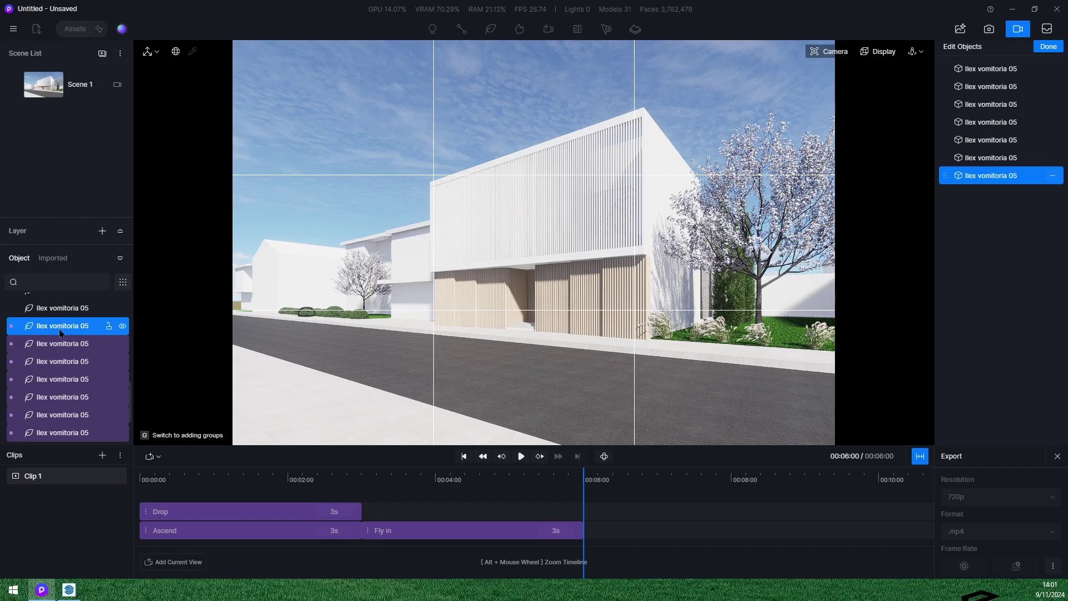
scroll(60, 337, up, 2)
click(59, 344)
click(63, 329)
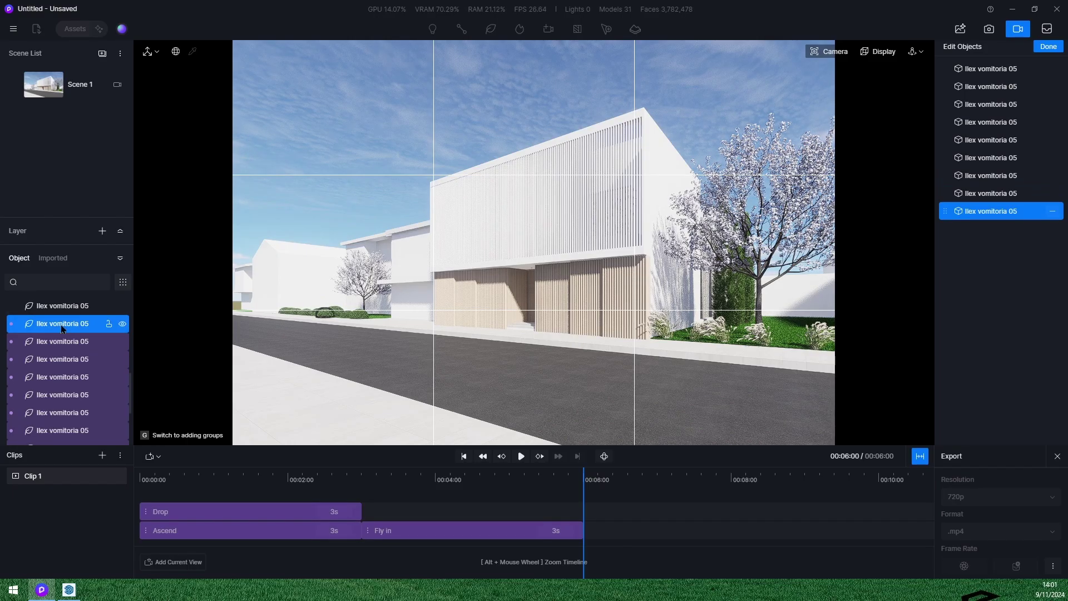
scroll(61, 332, up, 3)
click(54, 373)
click(74, 355)
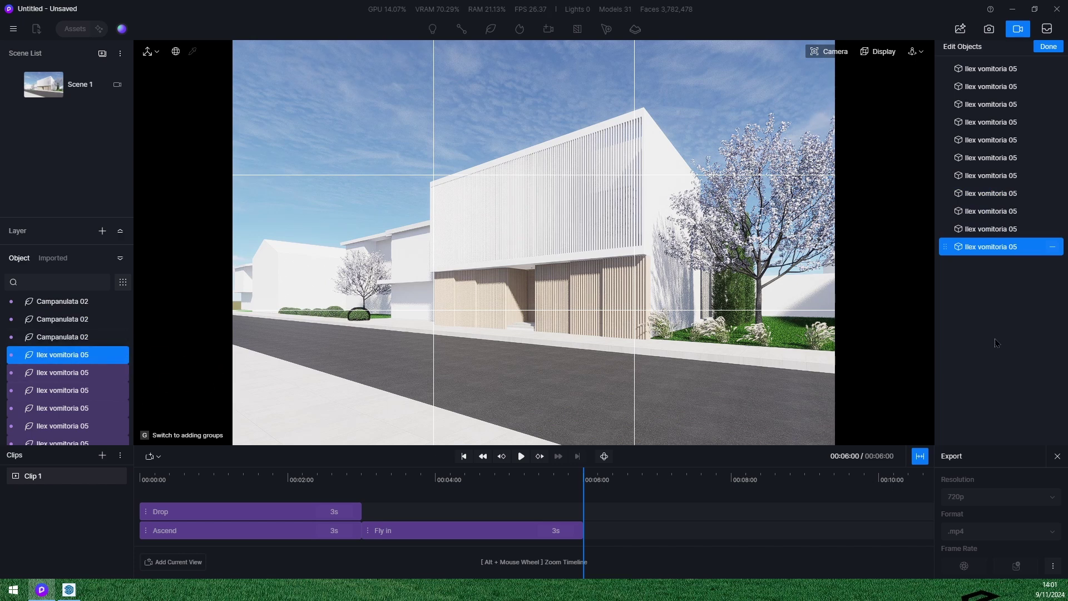
click(1054, 47)
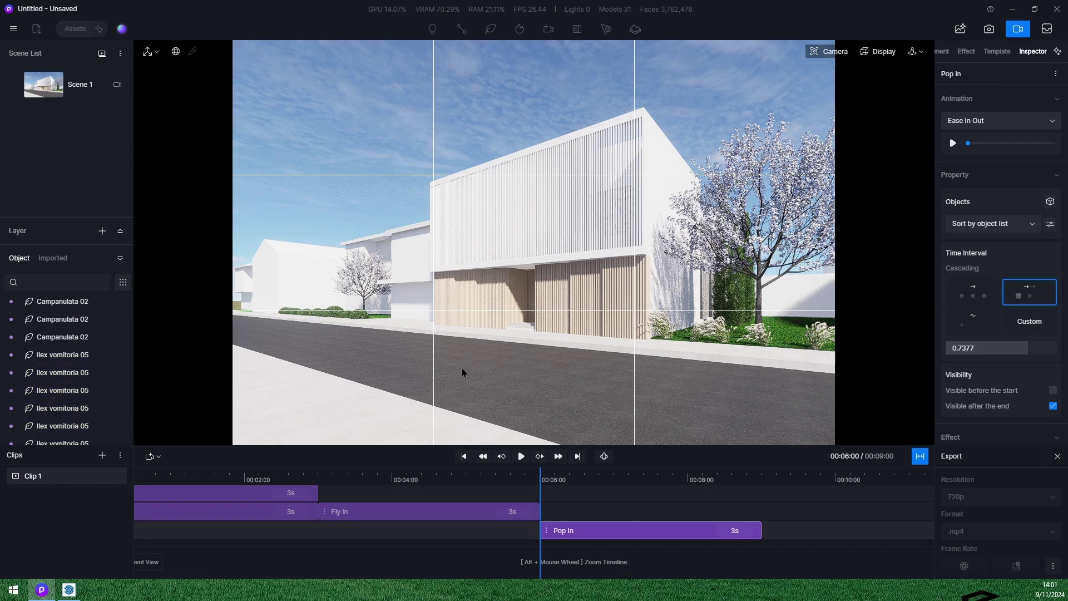
scroll(63, 396, down, 3)
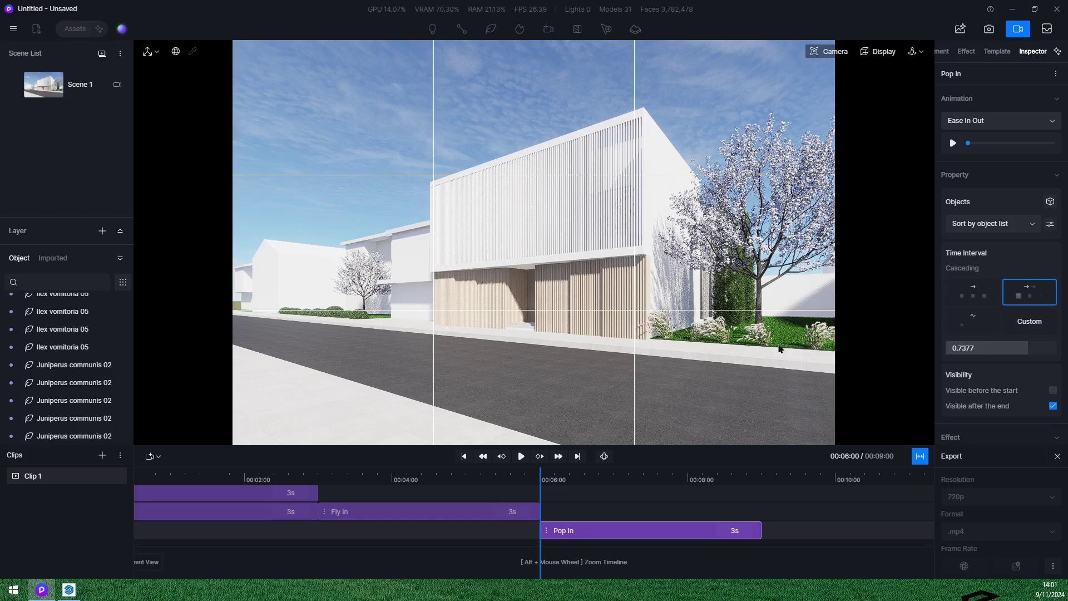
click(527, 459)
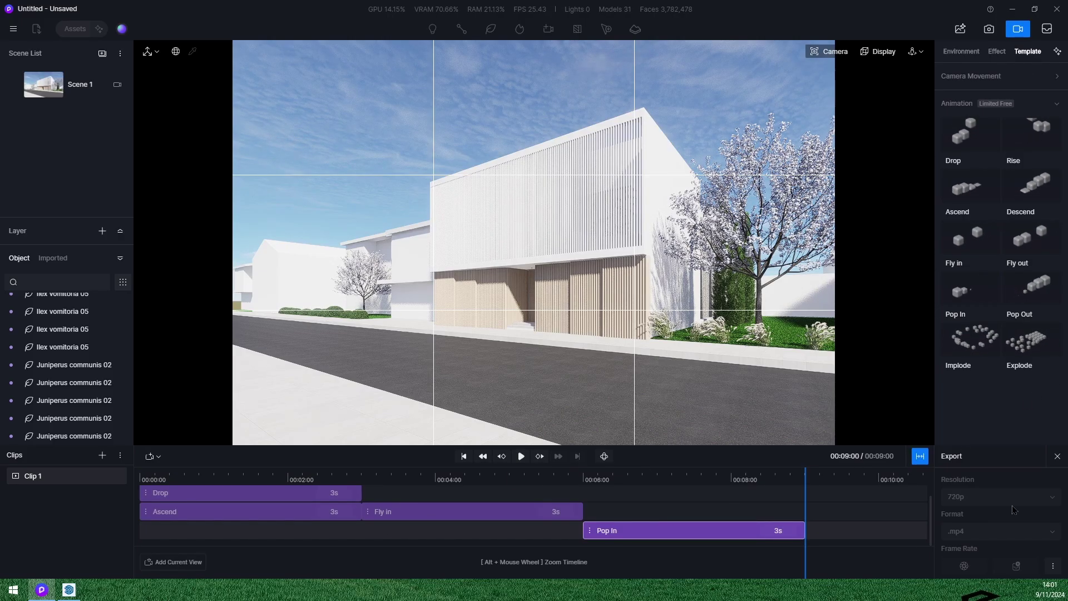
Step: Leave the clip editor and place three Agave americana plants from the asset library on the lawn beside the flowering tree
click(1018, 29)
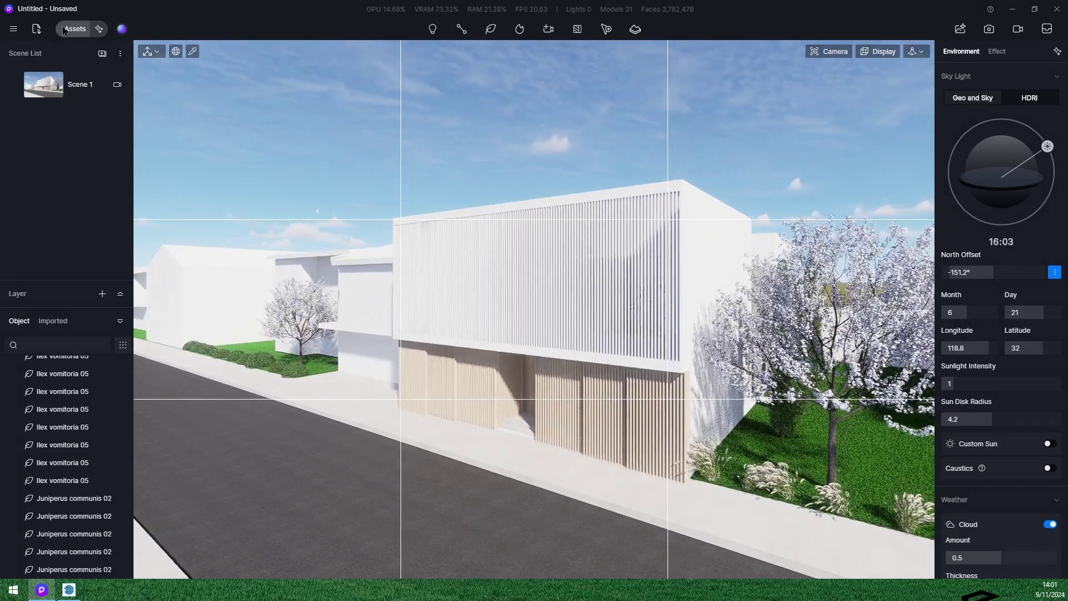
click(74, 29)
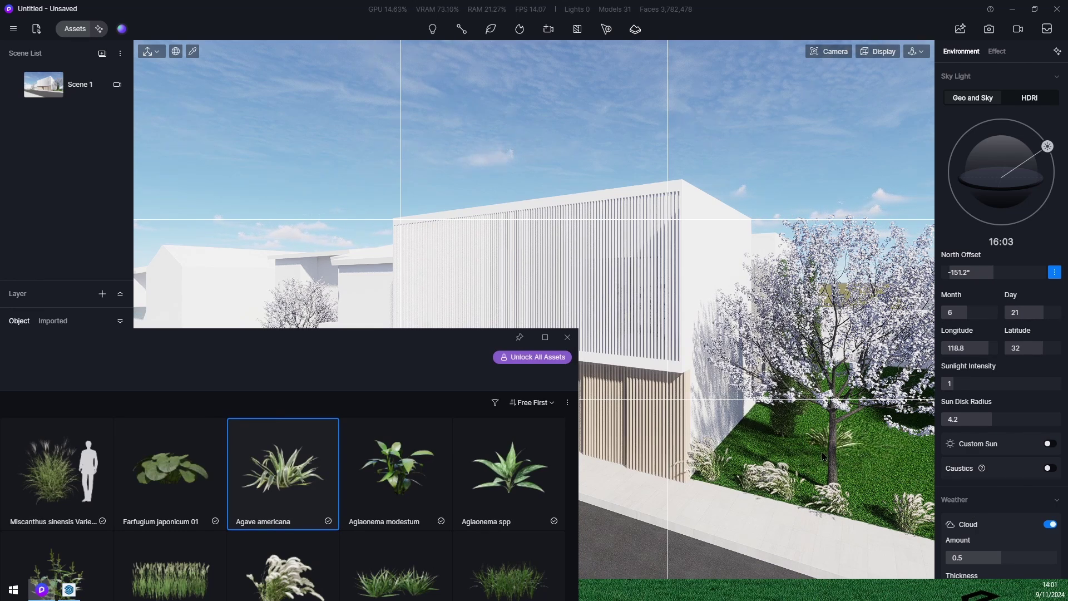
click(798, 469)
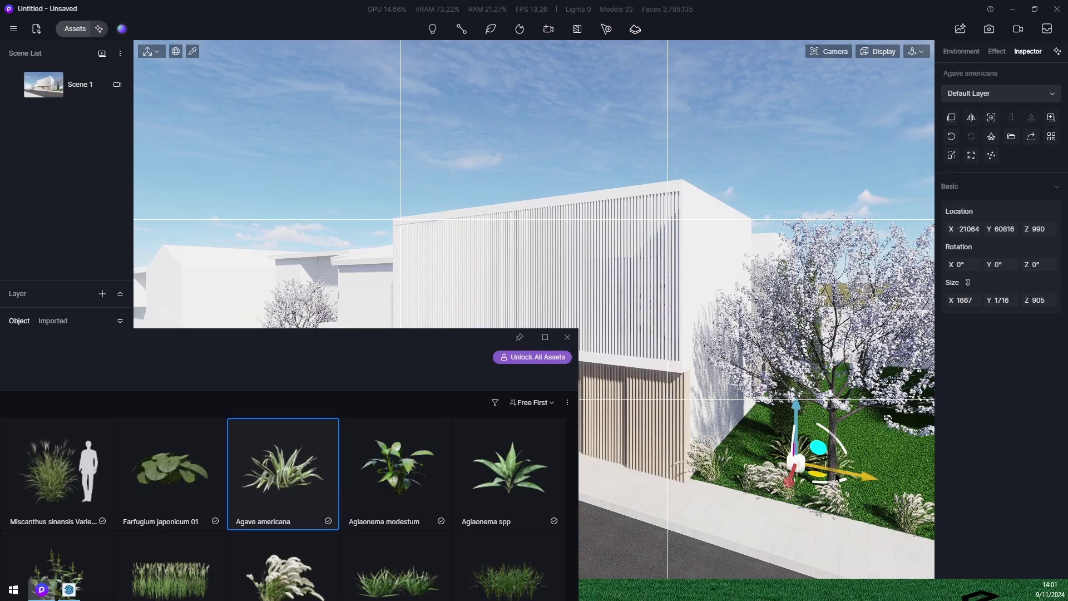
scroll(798, 469, up, 5)
scroll(798, 470, up, 3)
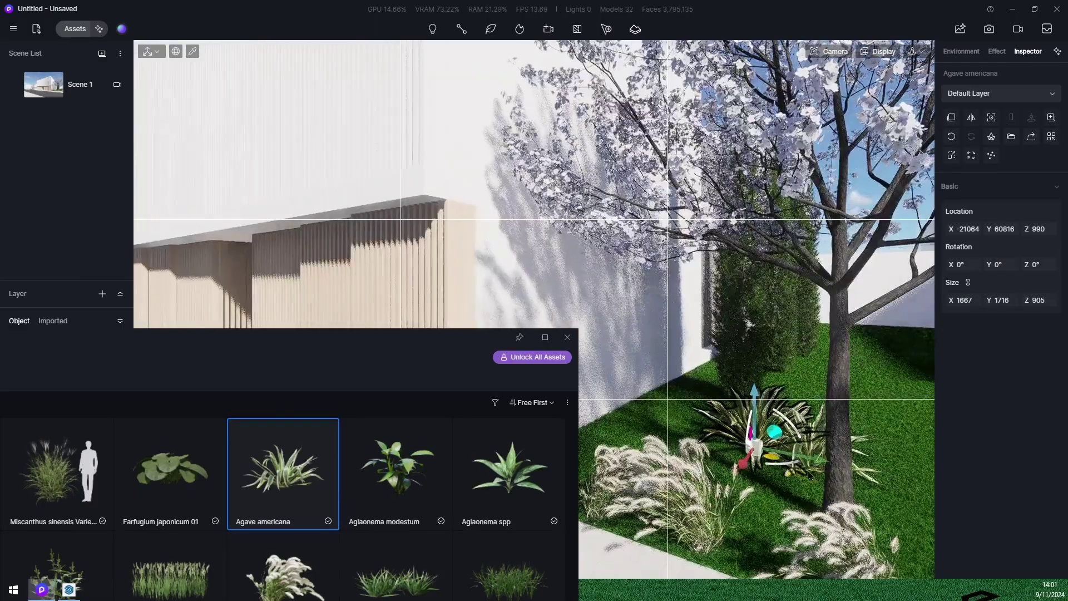
click(808, 475)
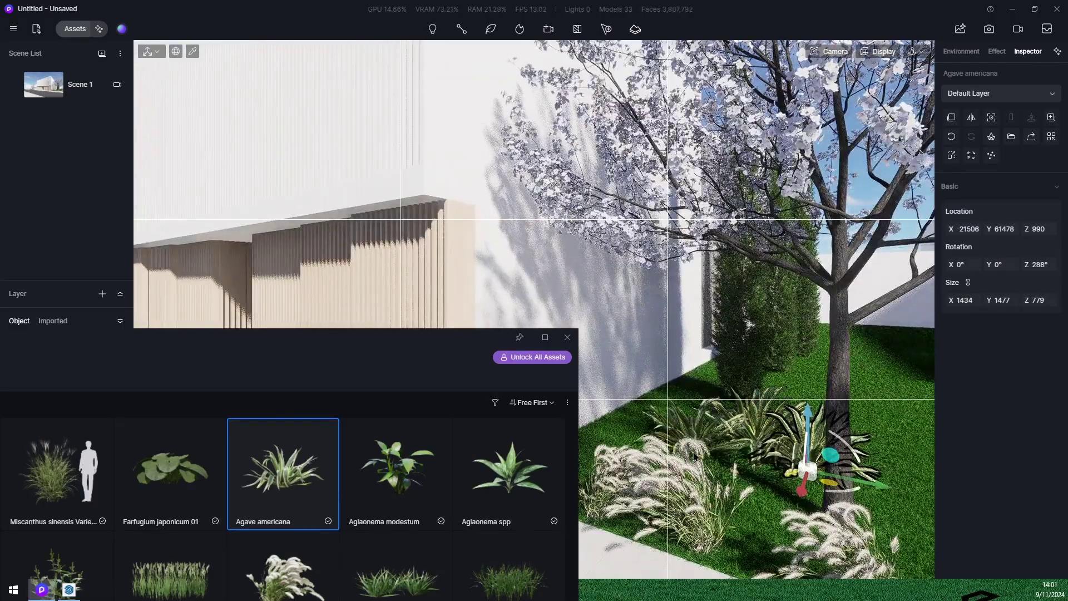
click(715, 438)
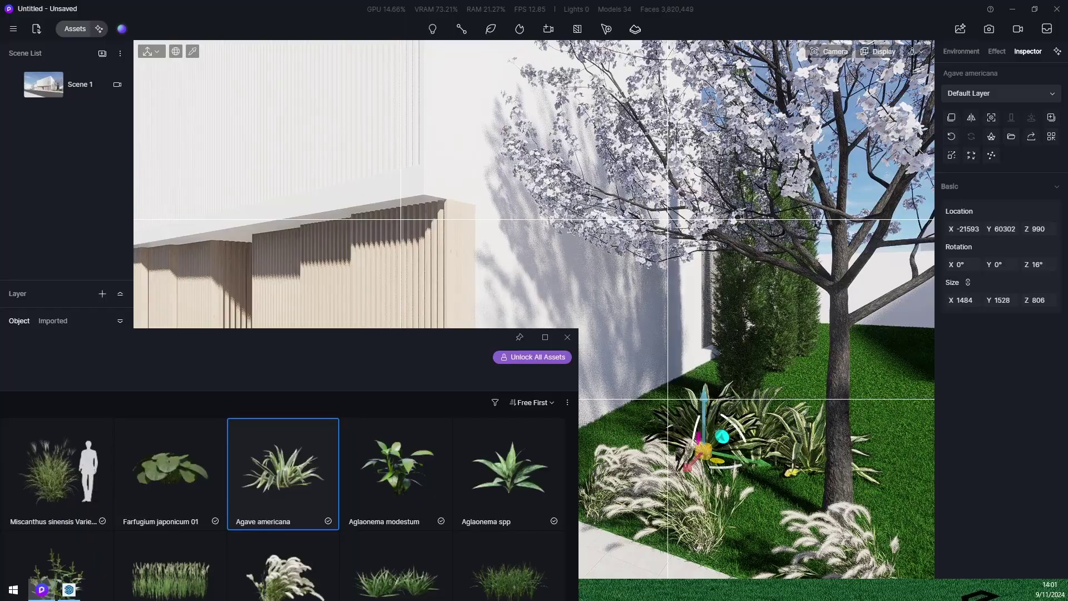
key(Escape)
click(568, 338)
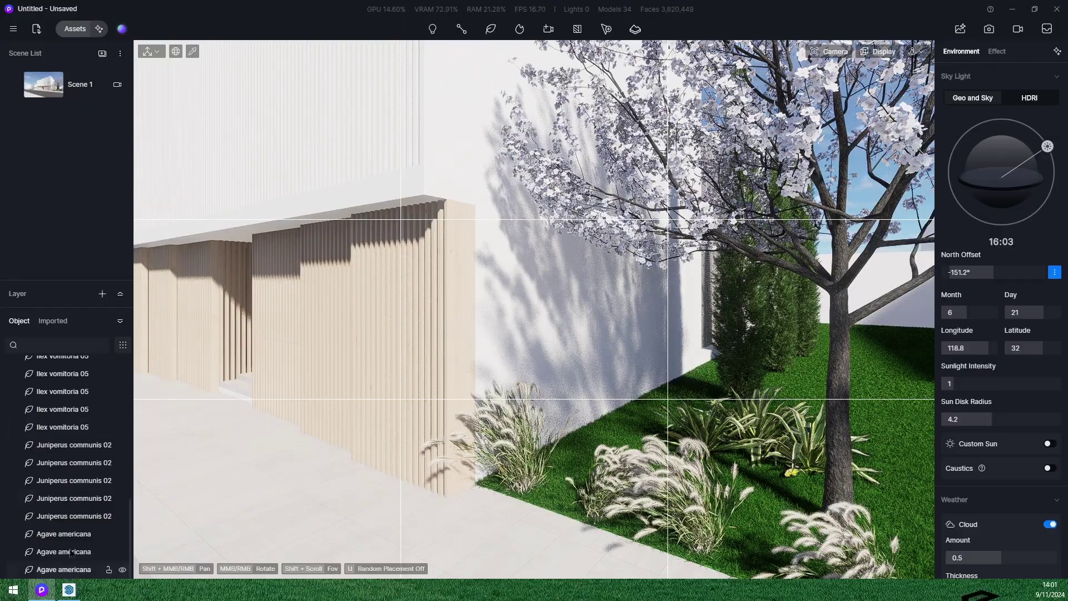
Step: Group the three Agave americana plants
click(46, 532)
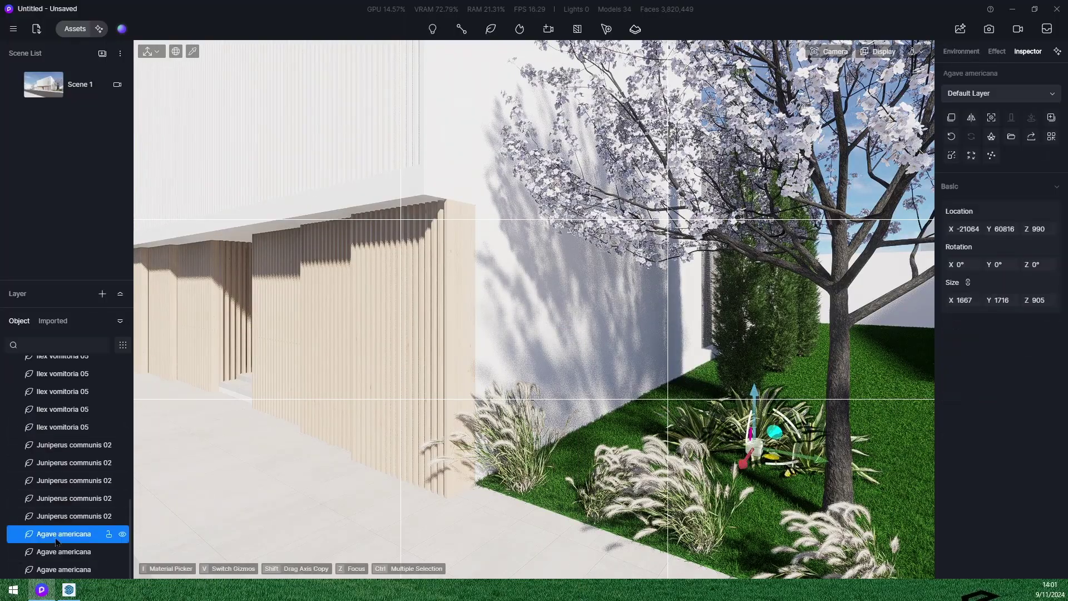
shift+click(59, 570)
key(ctrl+g)
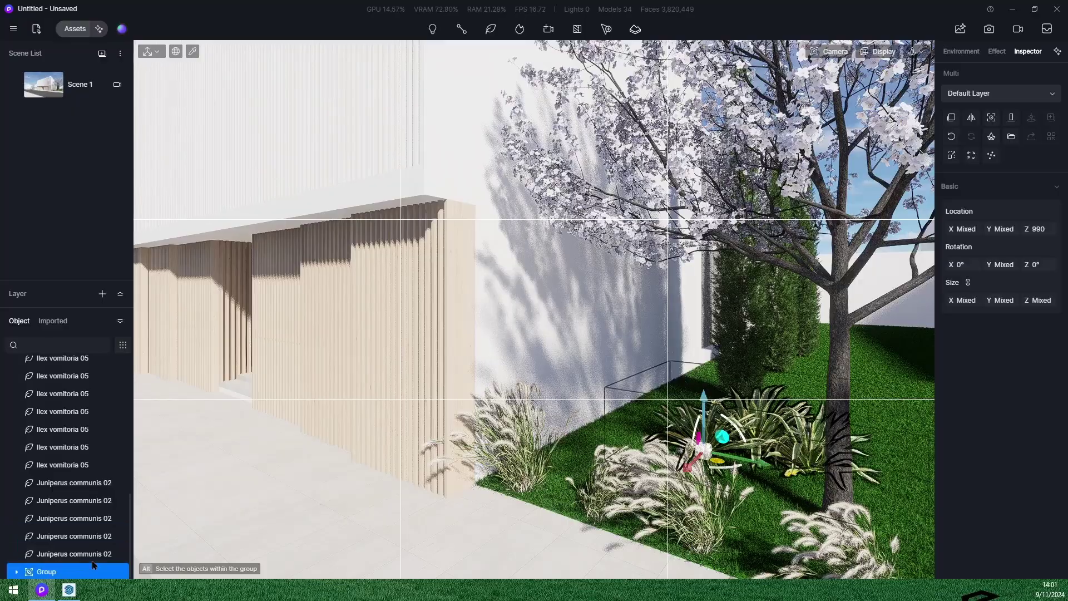
Step: Return to the clip editor and create an Implode animation at 9 seconds for the group of Agave americana plants
click(1018, 30)
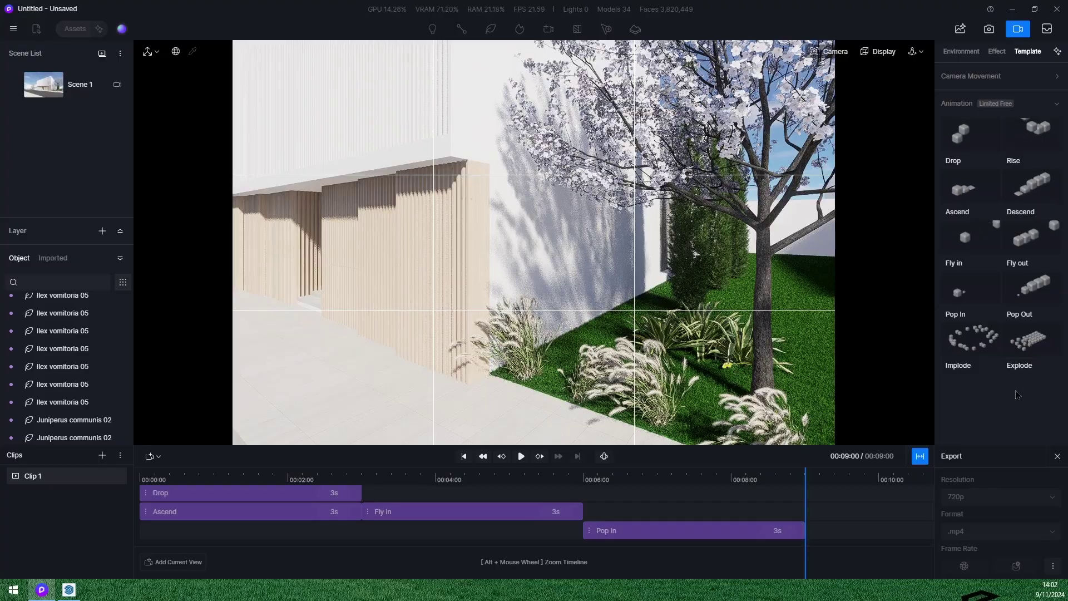
click(971, 341)
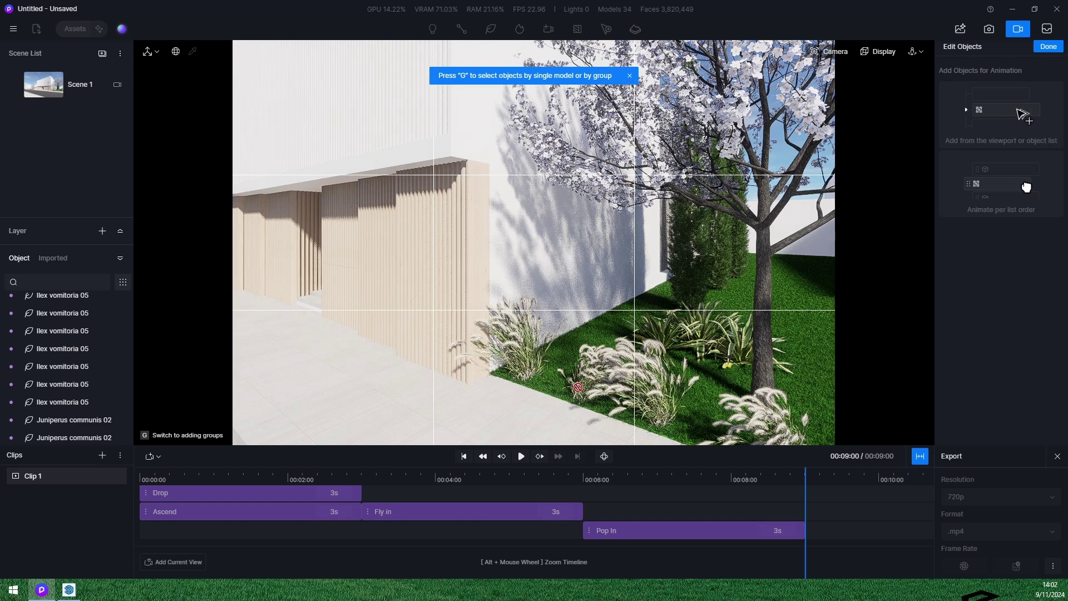
scroll(30, 409, down, 3)
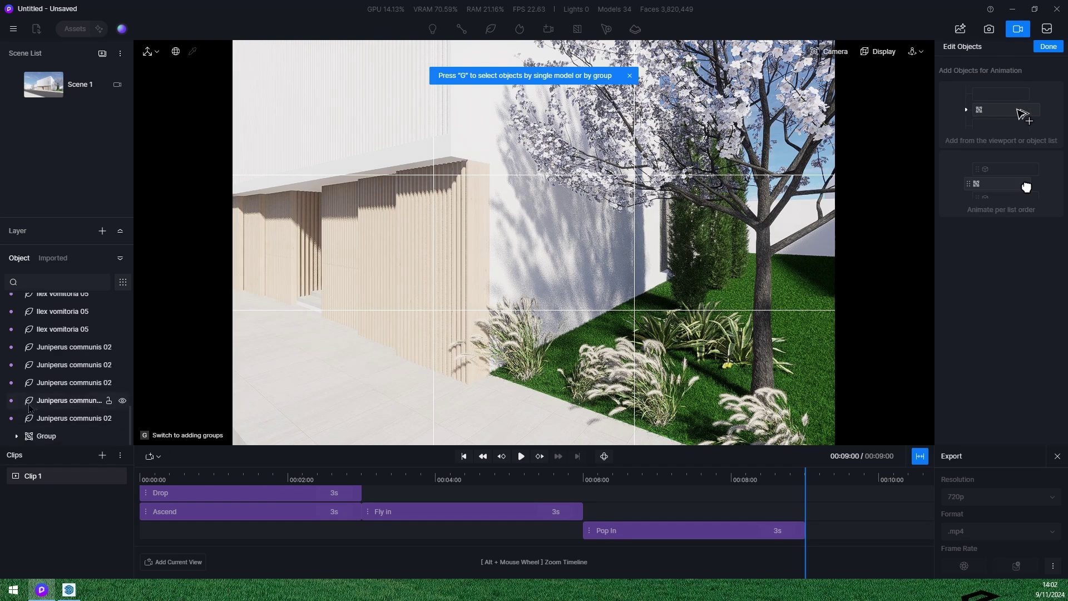
click(40, 437)
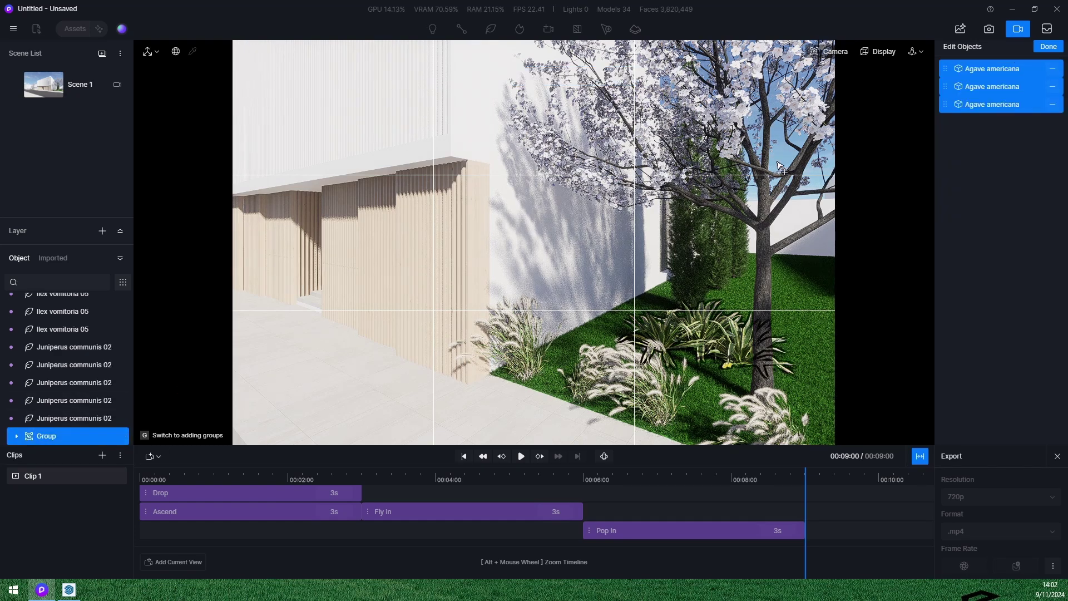
click(1049, 47)
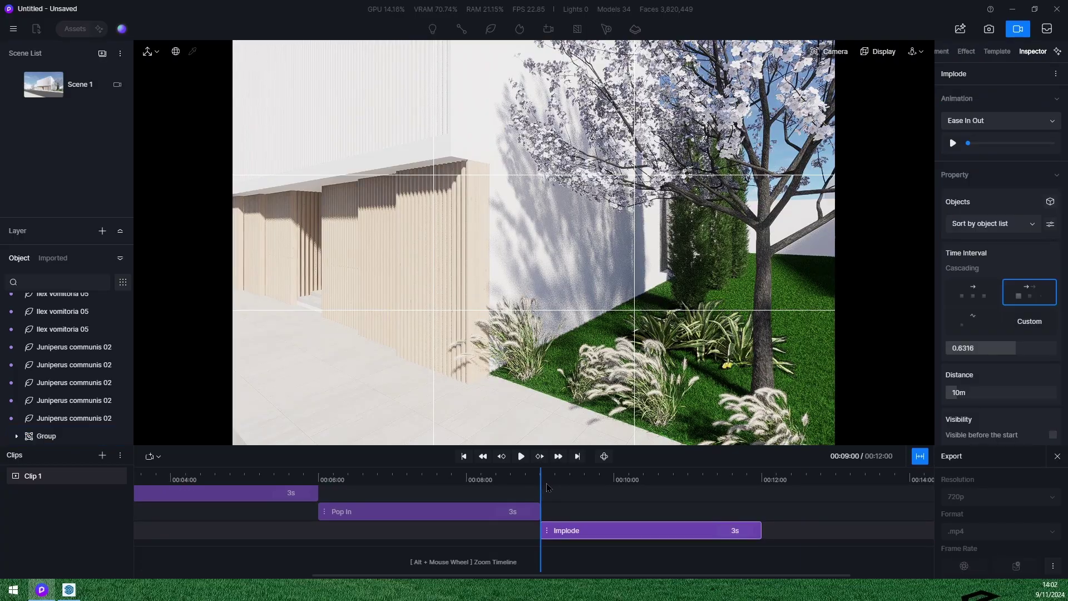
Step: Play back the Implode animation, and replay it with the whole villa in view
click(527, 457)
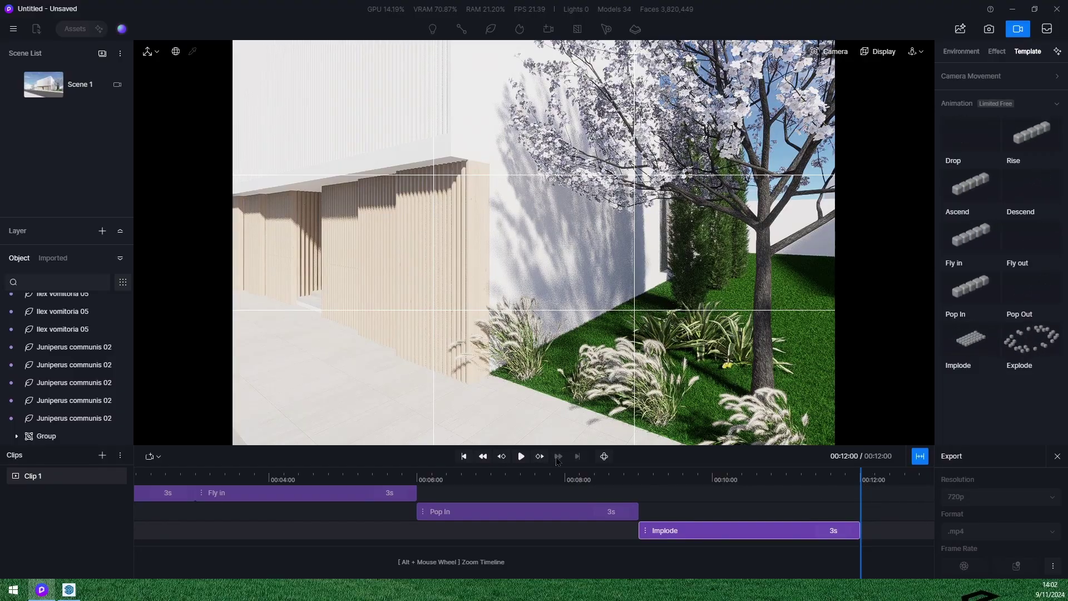
click(352, 551)
click(521, 457)
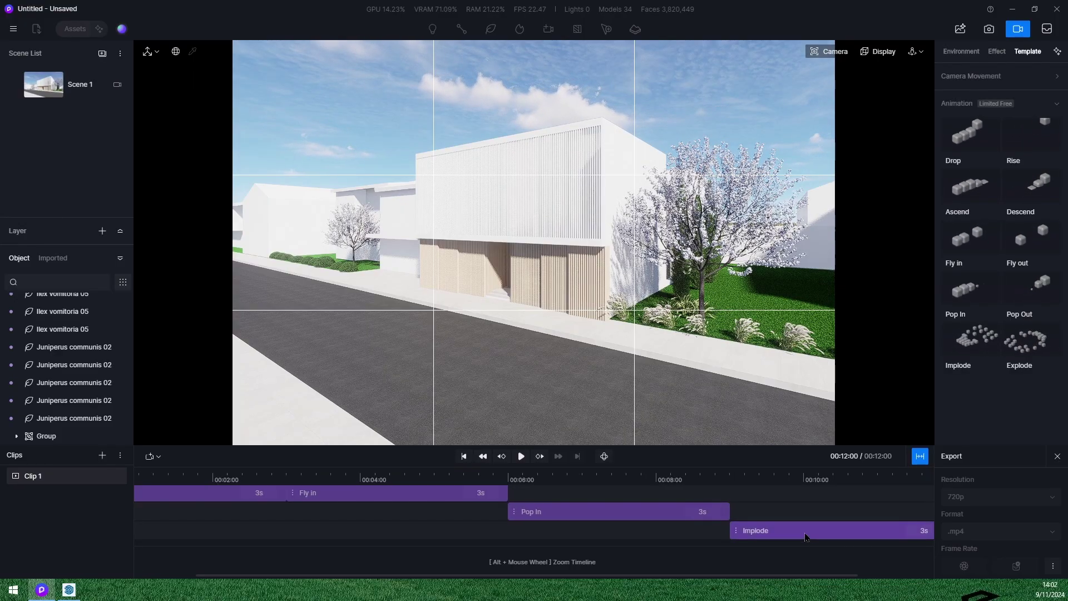
Step: Move the Implode animation to 6 seconds so it runs parallel to Pop In, and return the playhead to the clip's start
drag(760, 537, 613, 497)
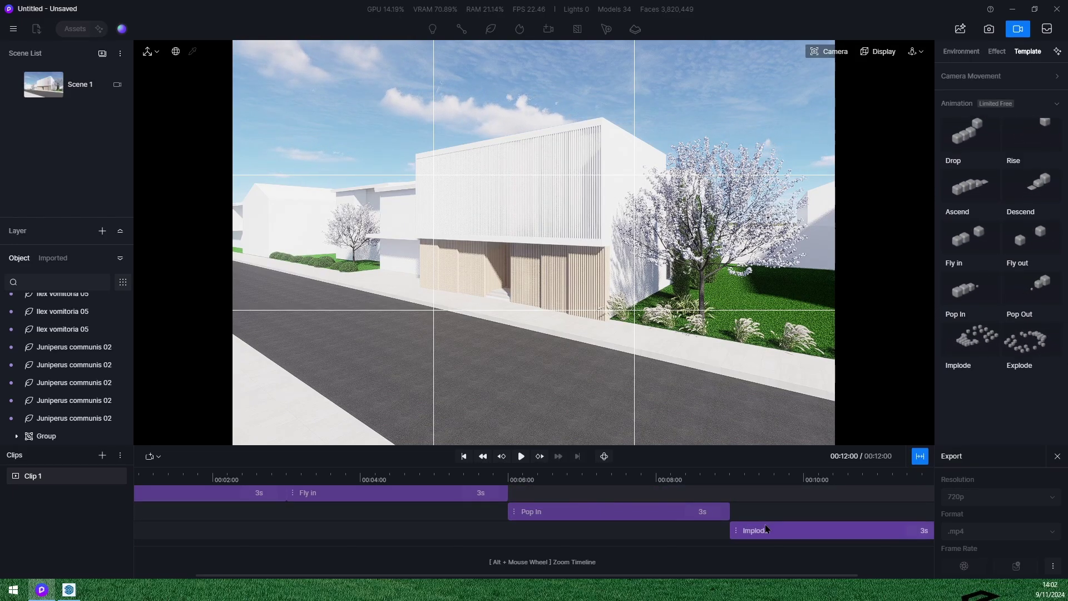
drag(772, 530, 556, 536)
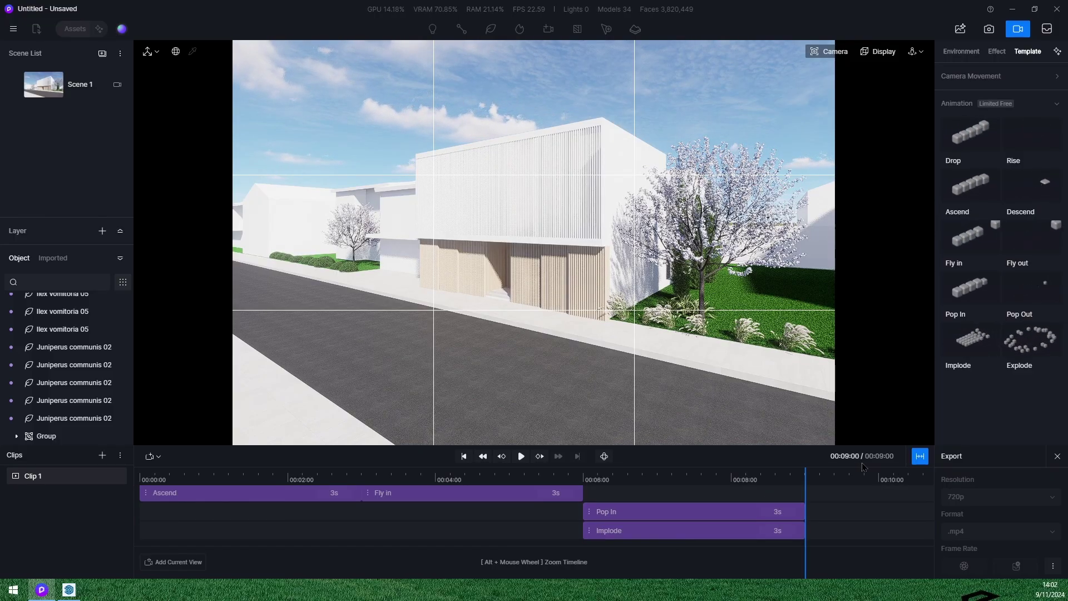
click(126, 475)
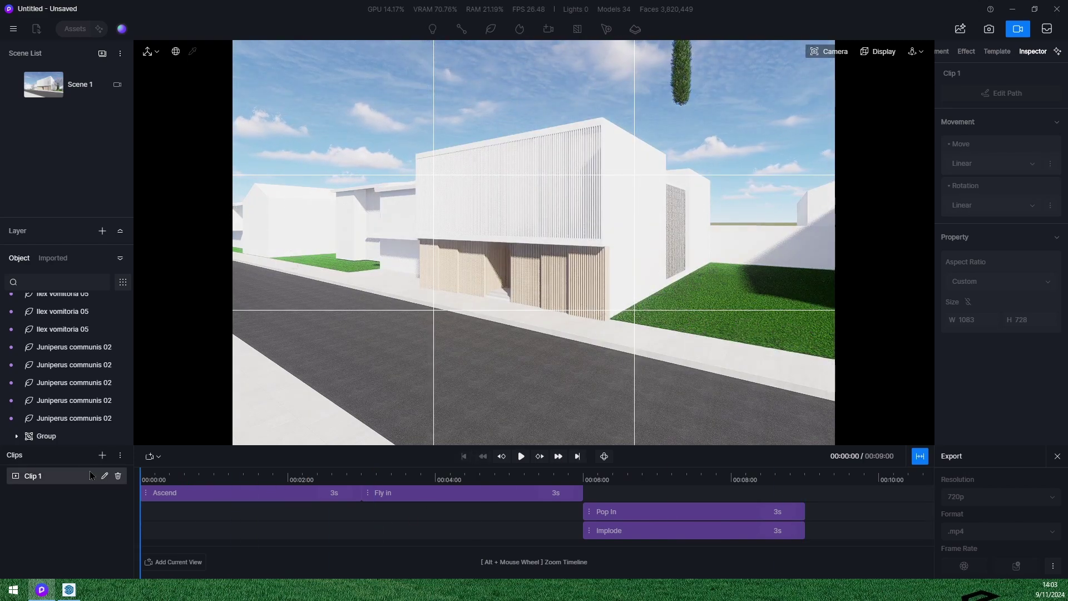
Step: Restore the Scene 1 view, add it to the clip as a camera shot, and extend the shot to 9 seconds
click(69, 88)
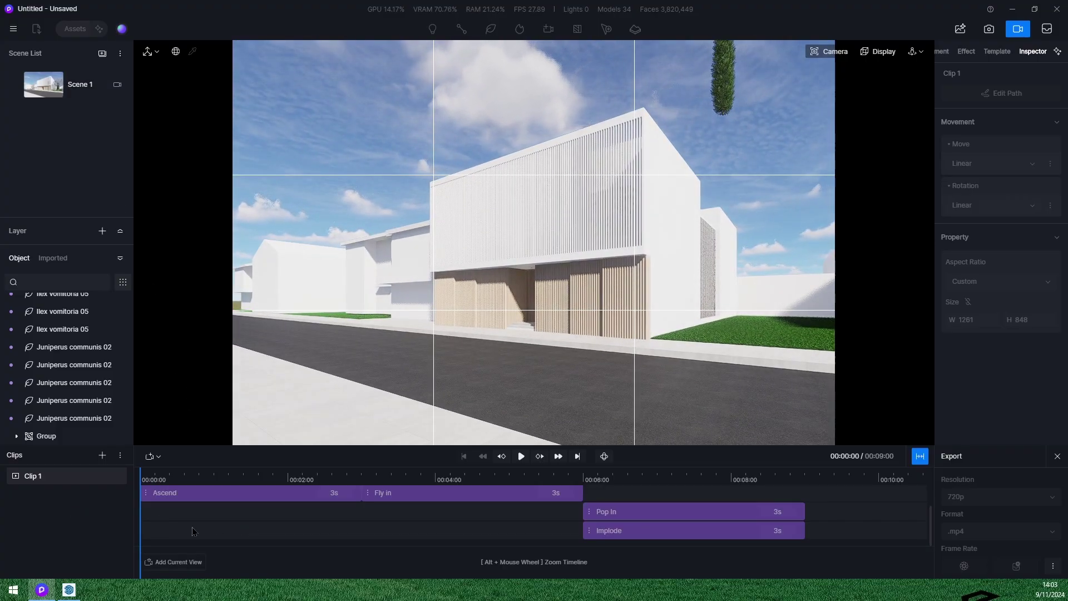
mouse_move(43, 481)
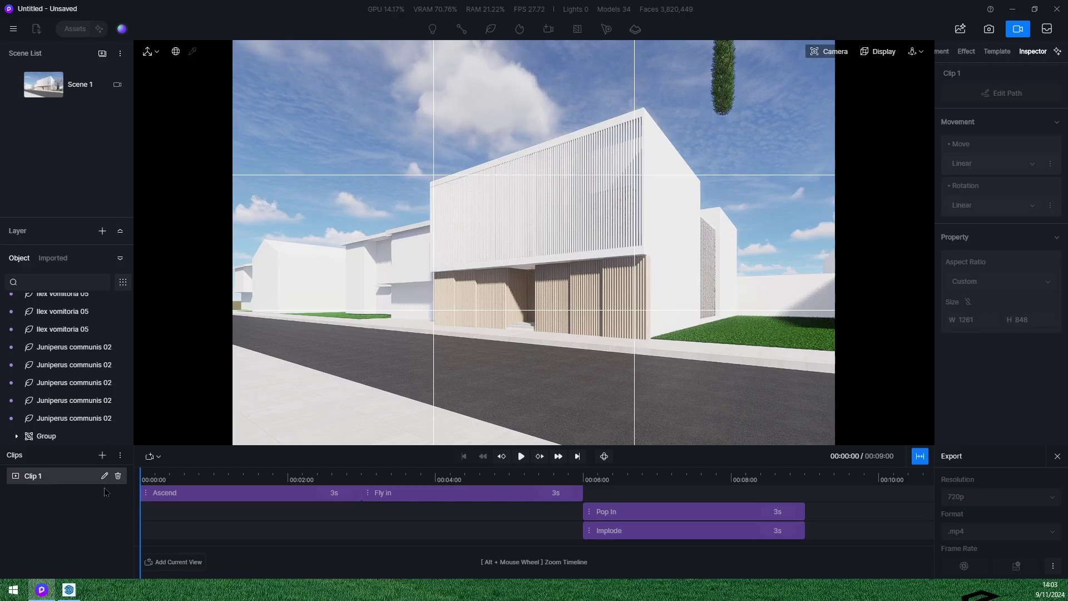
click(172, 563)
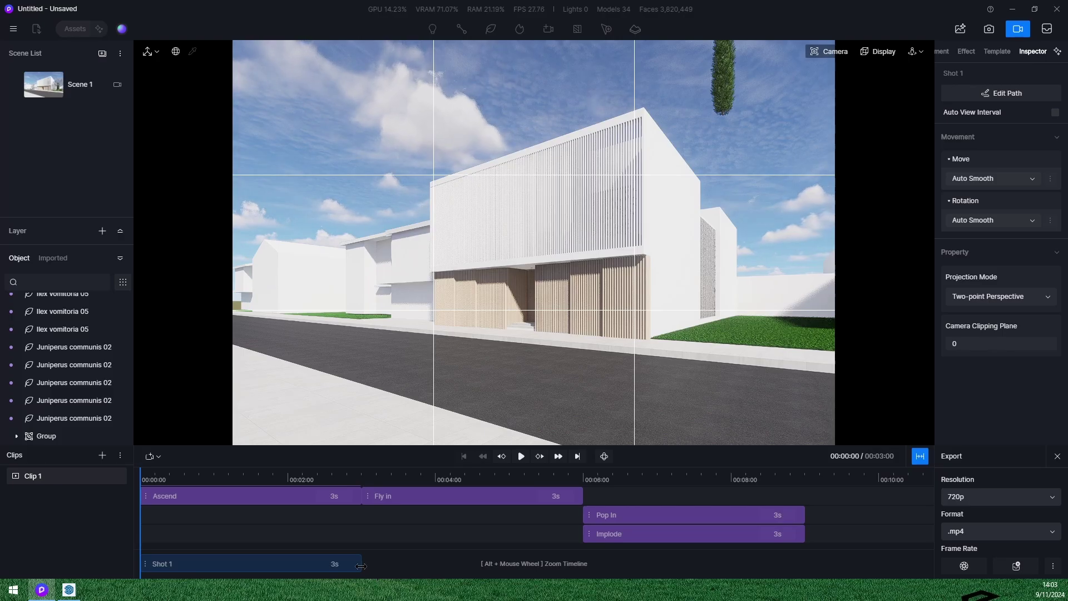
drag(395, 559, 801, 549)
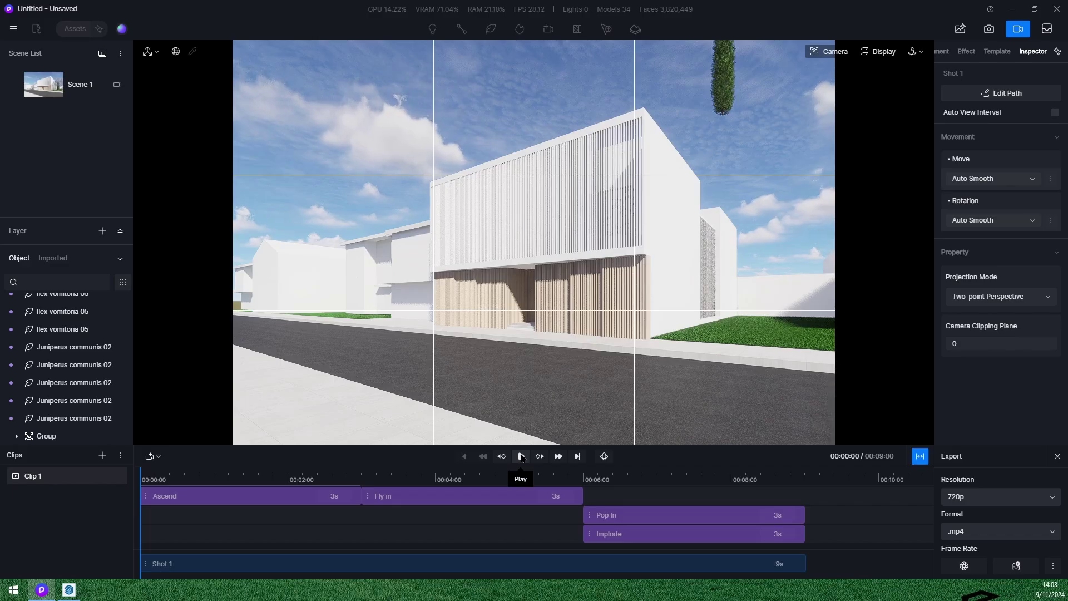
Step: Play back the clip through the Scene 1 shot, and move the playhead back to about 8.5 seconds
click(521, 457)
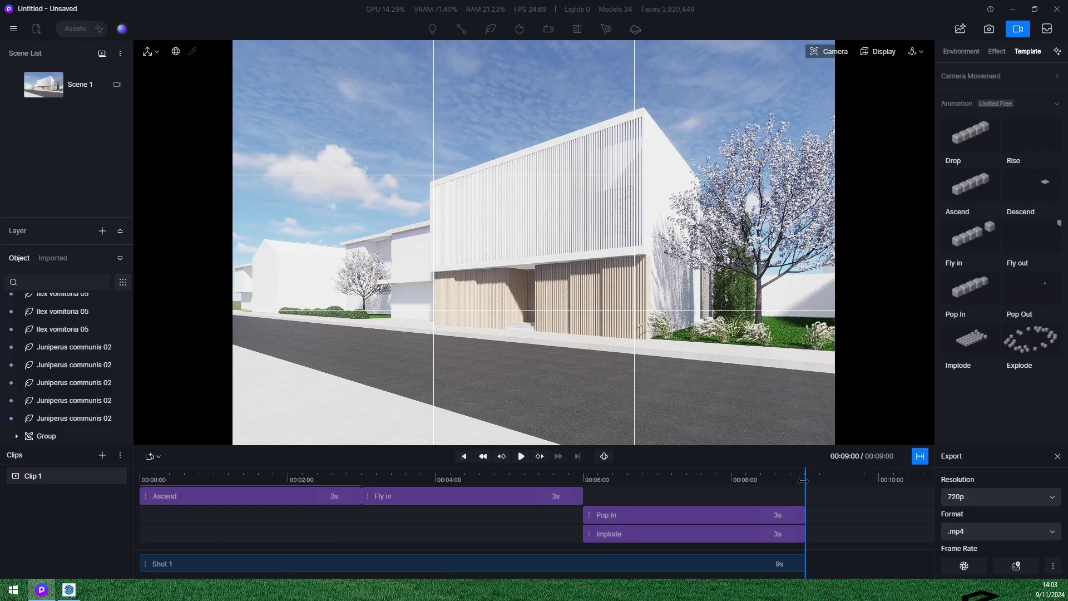
click(205, 511)
drag(205, 511, 761, 513)
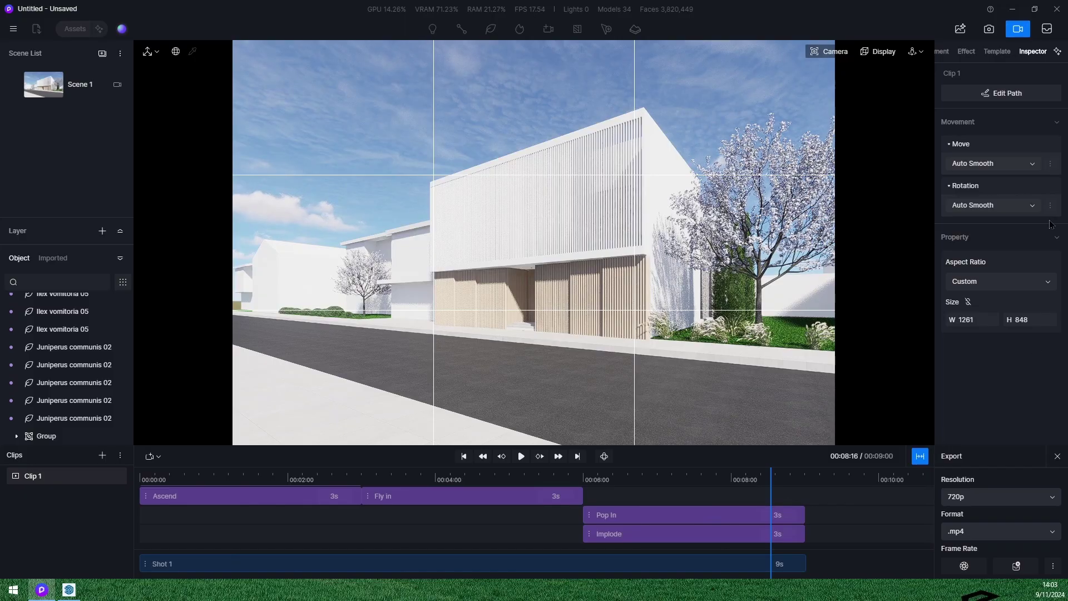
Step: Look through the camera movement templates, collapse both template groups, and return the playhead to the clip's start
click(994, 56)
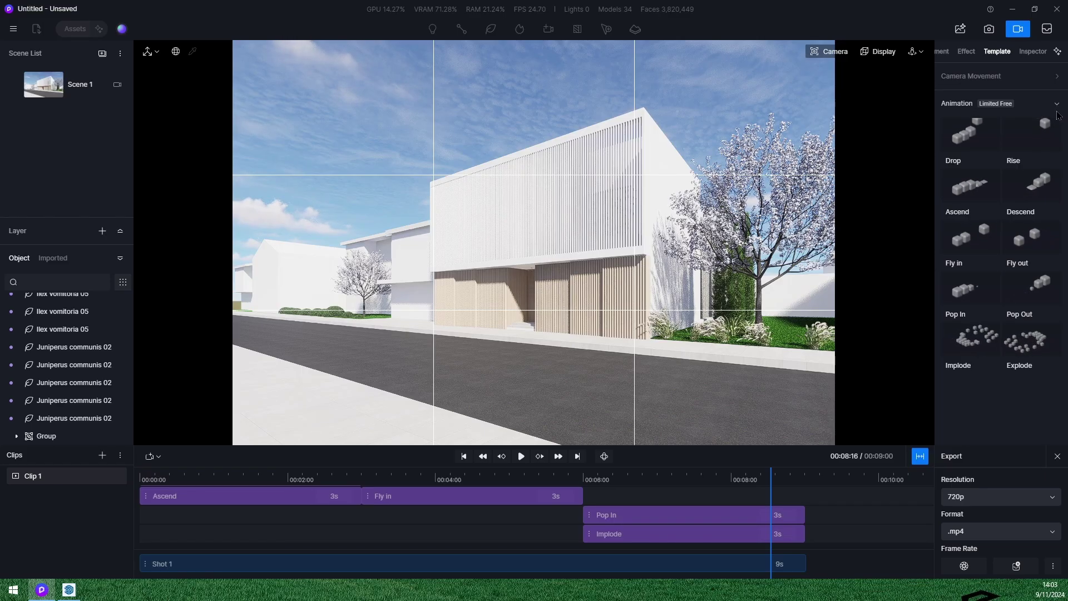
click(1057, 106)
click(1058, 76)
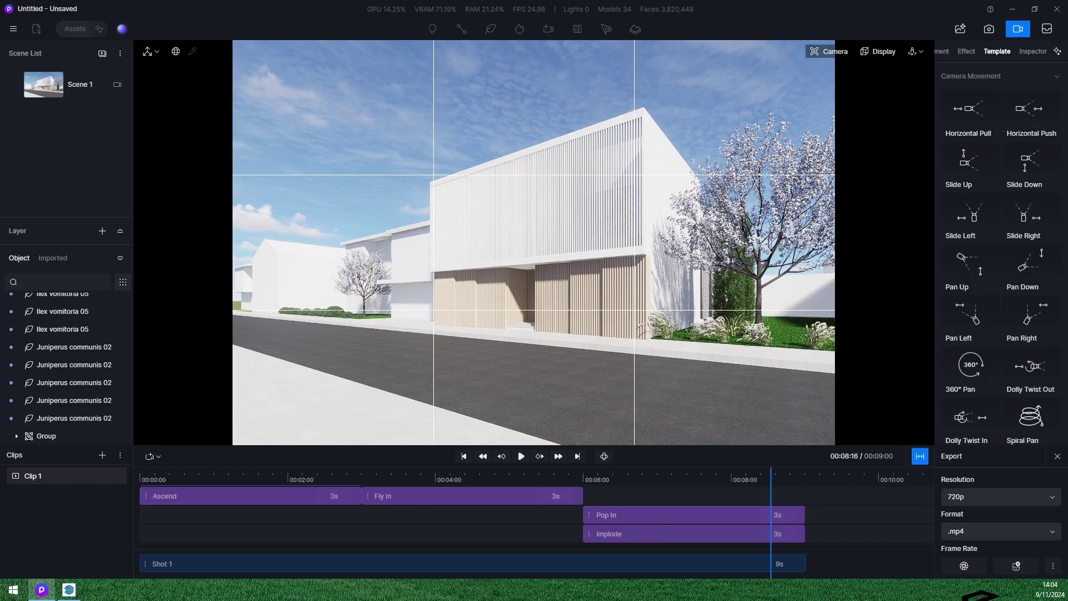
click(1057, 79)
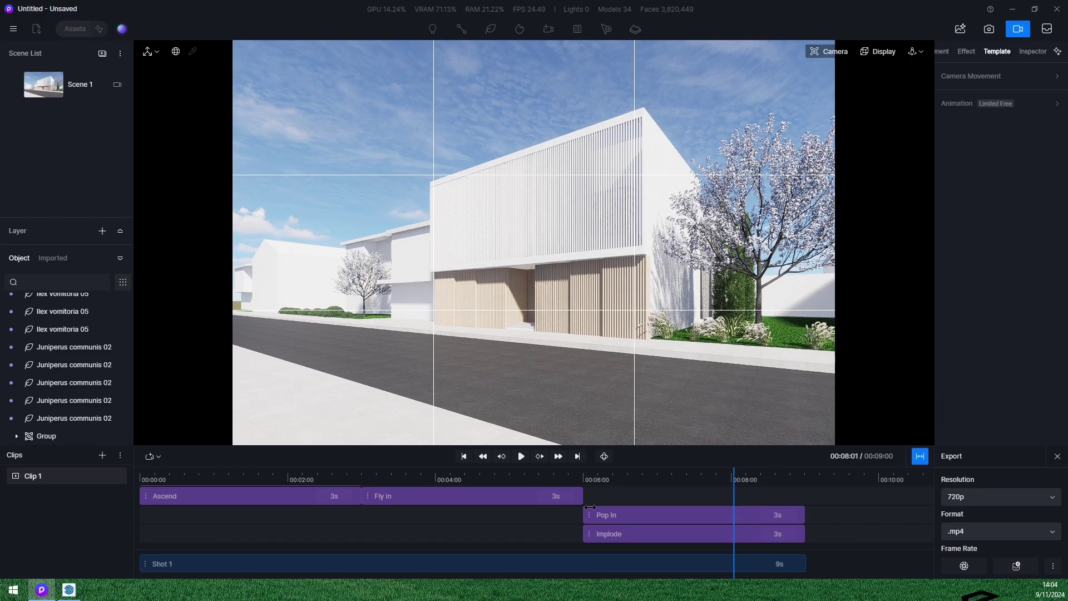
drag(591, 507, 117, 535)
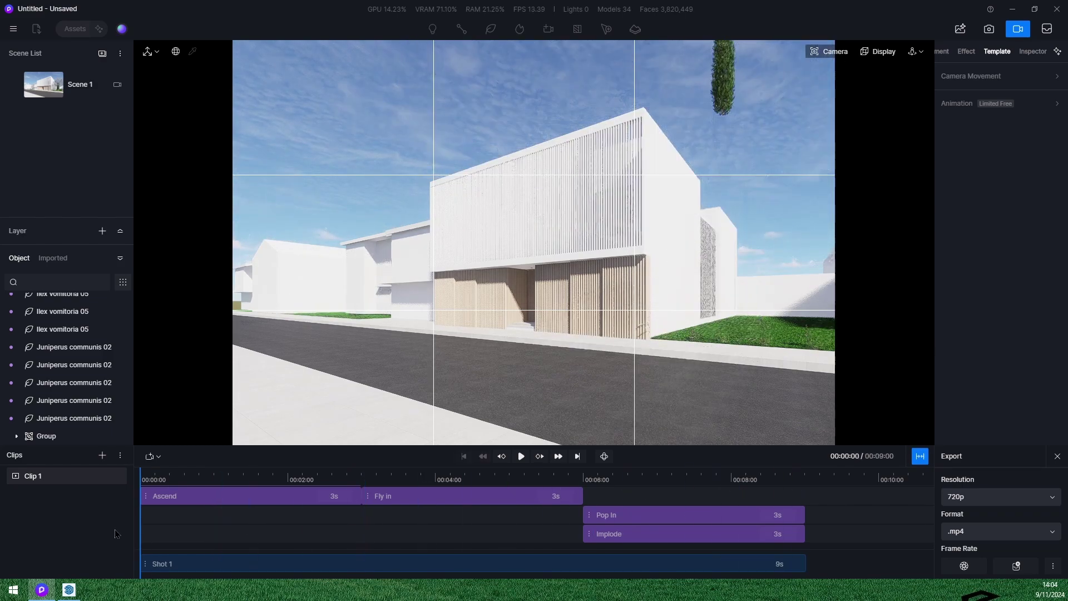
Step: Switch to the shot thumbnail view, play the clip, and add a frontal view of the street facade as Shot 1's end view
click(921, 457)
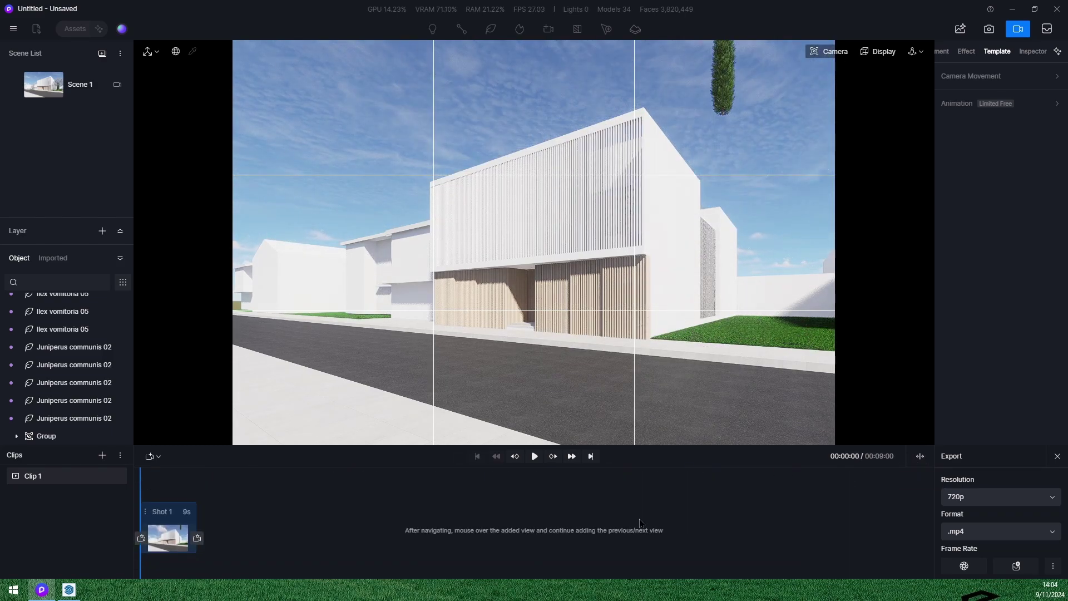
click(534, 457)
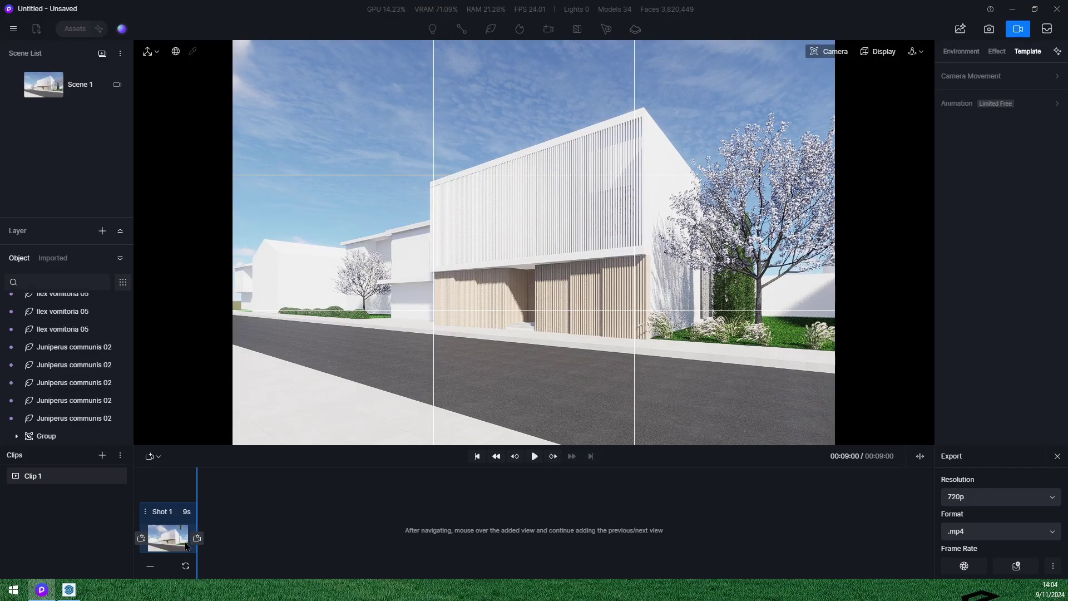
mouse_move(458, 348)
right_down()
mouse_move(384, 351)
mouse_move(463, 332)
mouse_move(468, 344)
right_up()
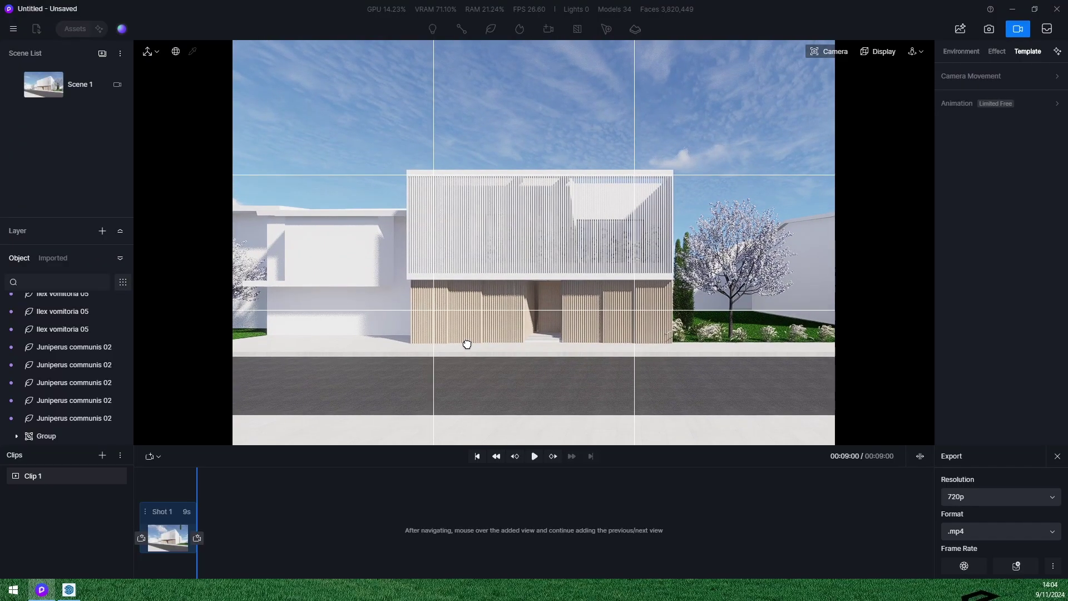
click(197, 538)
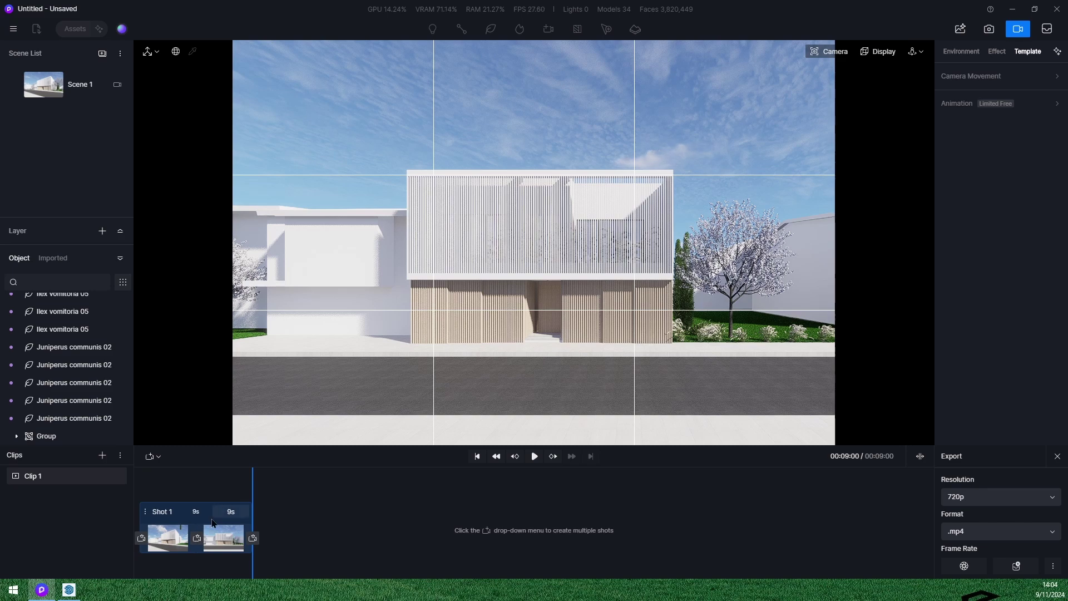
Step: Play back the clip with the camera moving from the corner view to the frontal view, and return to its start
click(253, 489)
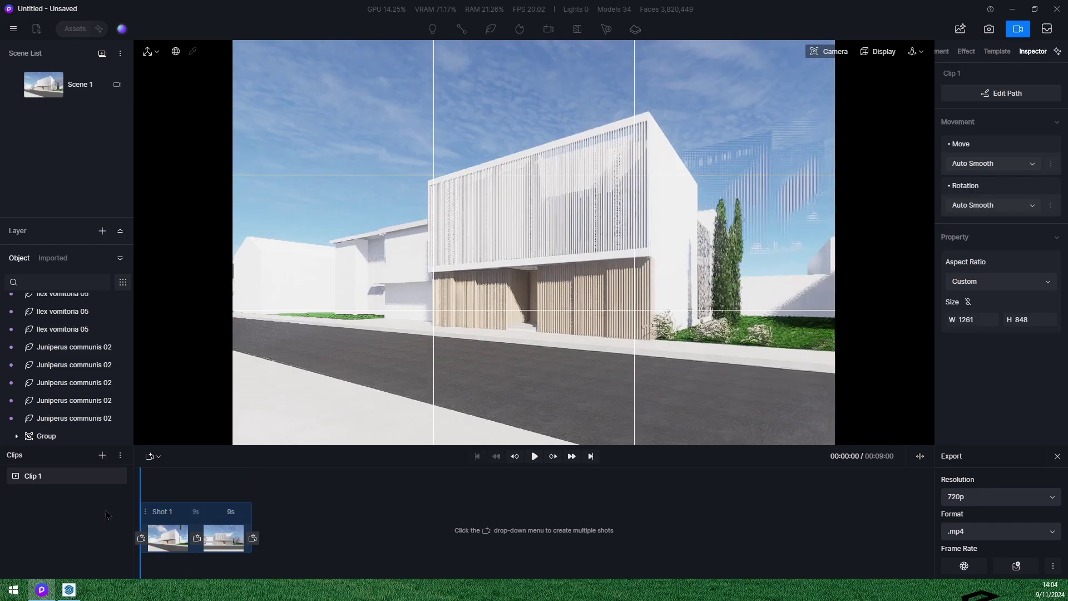
click(537, 458)
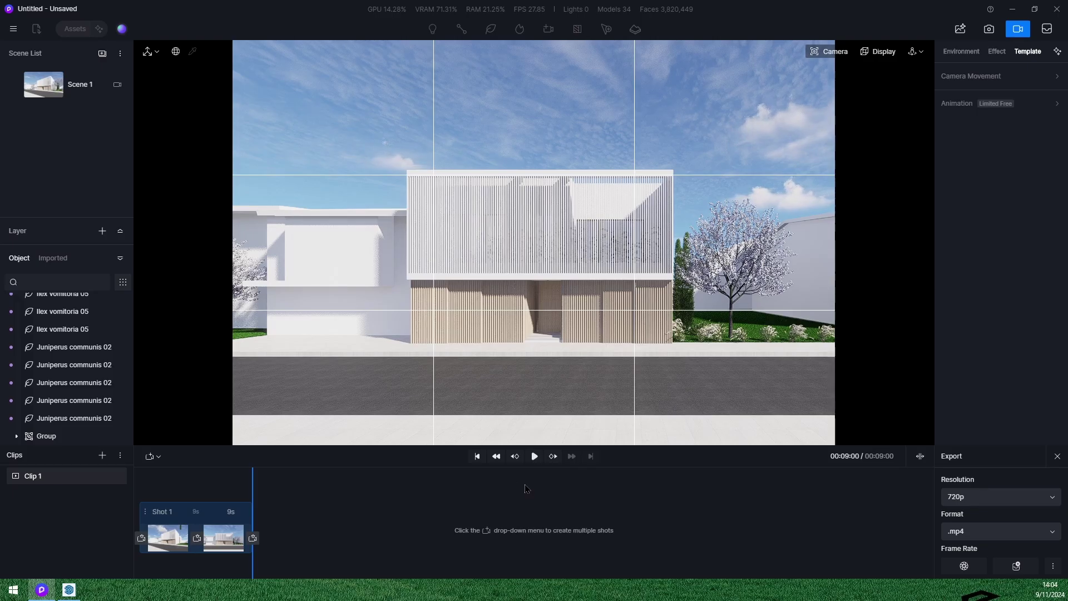
click(539, 460)
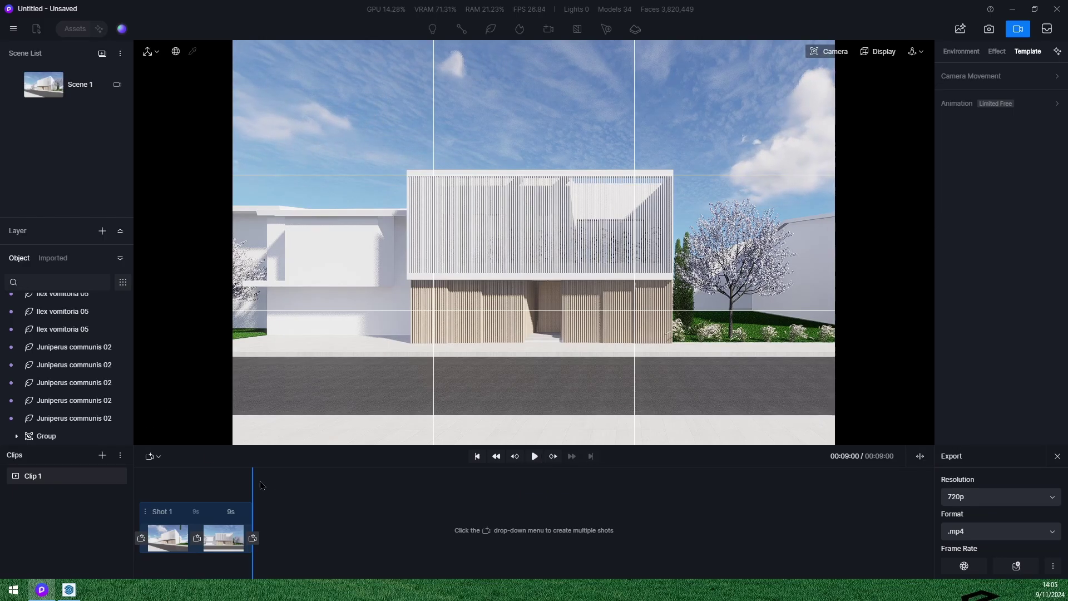
drag(252, 488, 113, 497)
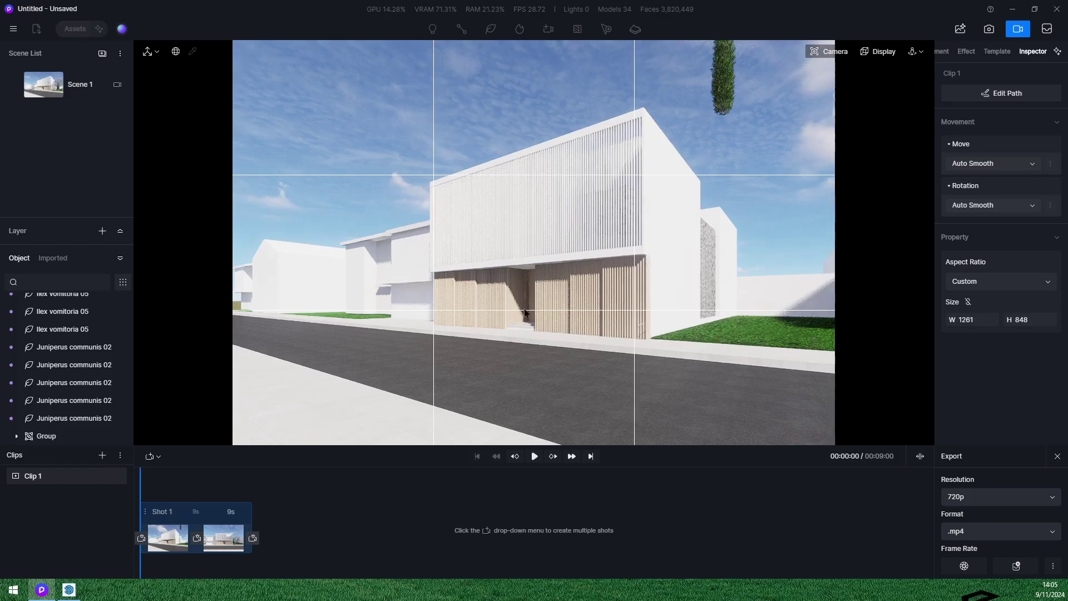
Step: Return to the animation timeline, set the Drop animation's distance to 15 m, and replay the clip from its start
click(921, 456)
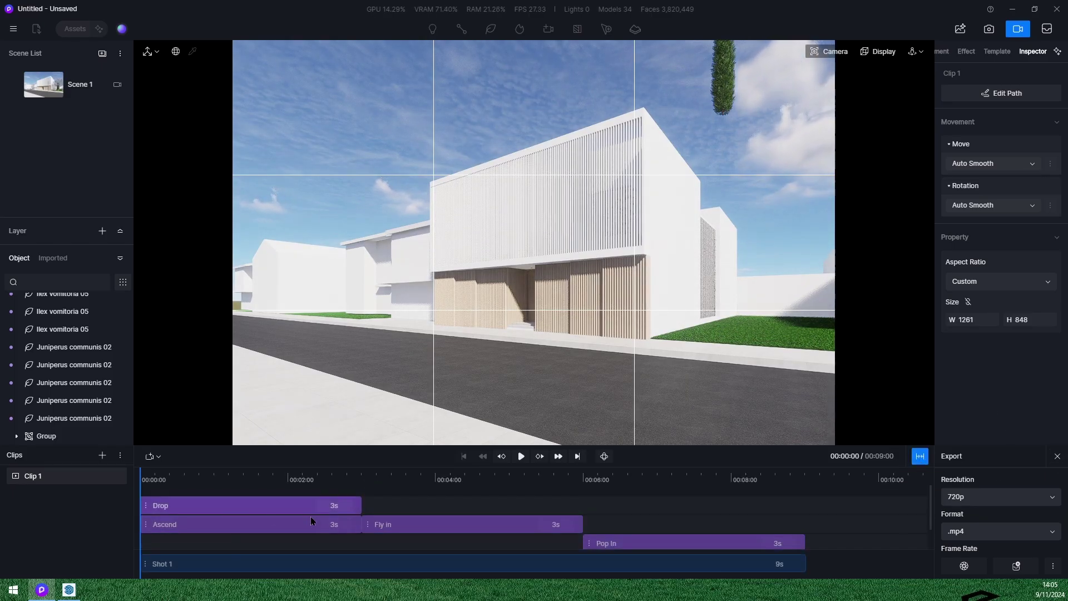
click(293, 505)
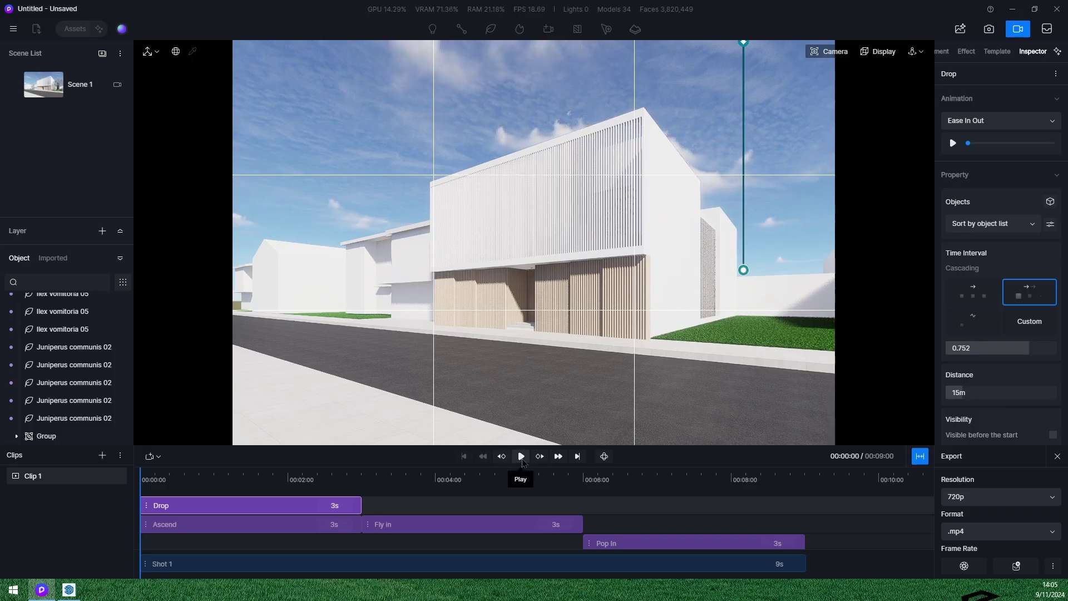
click(522, 456)
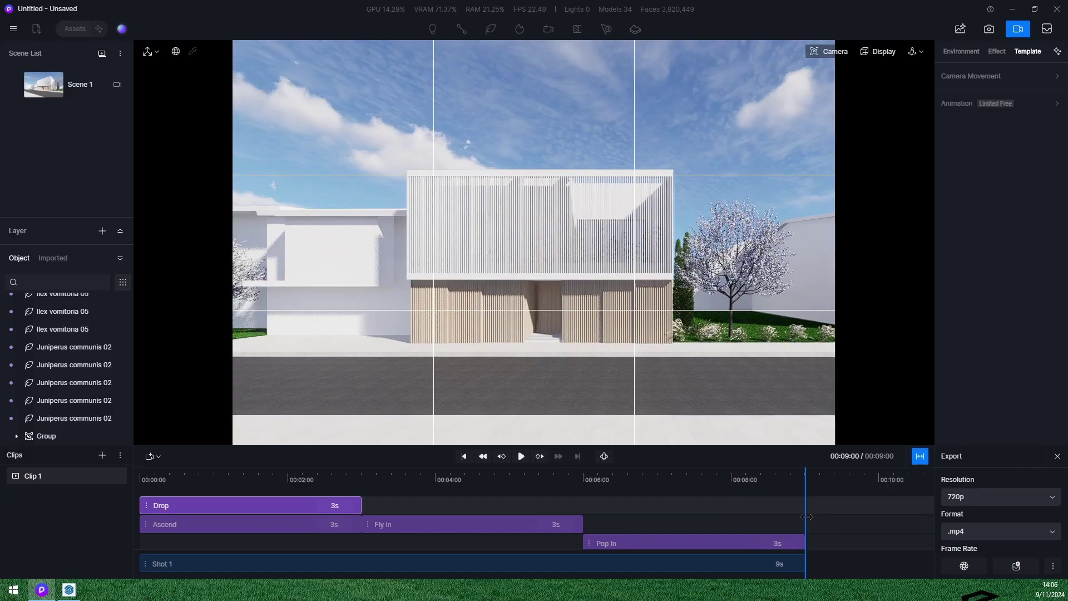
click(50, 476)
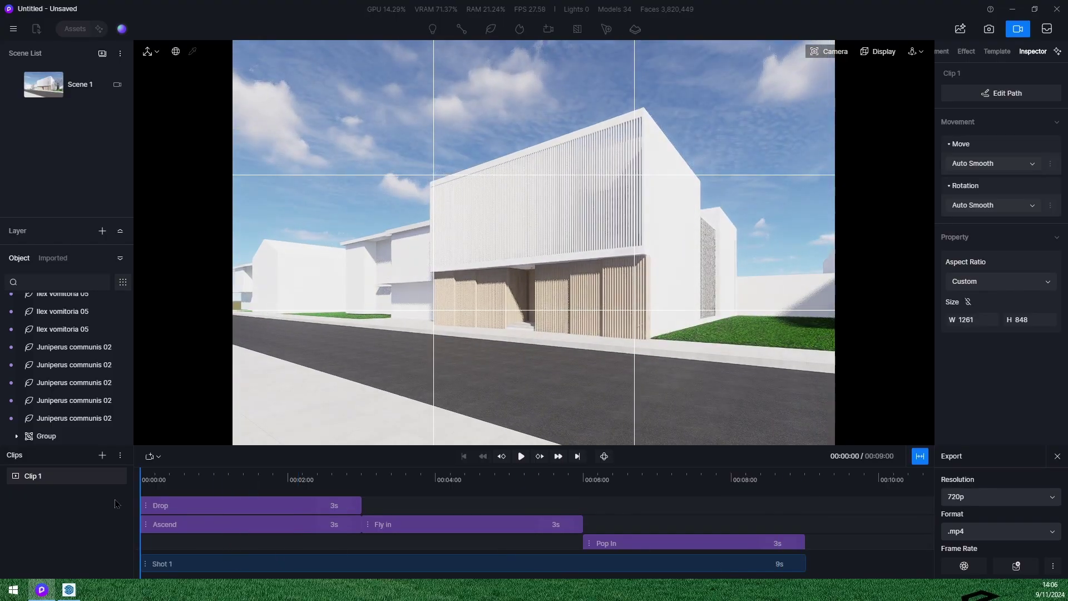
key(space)
key(space)
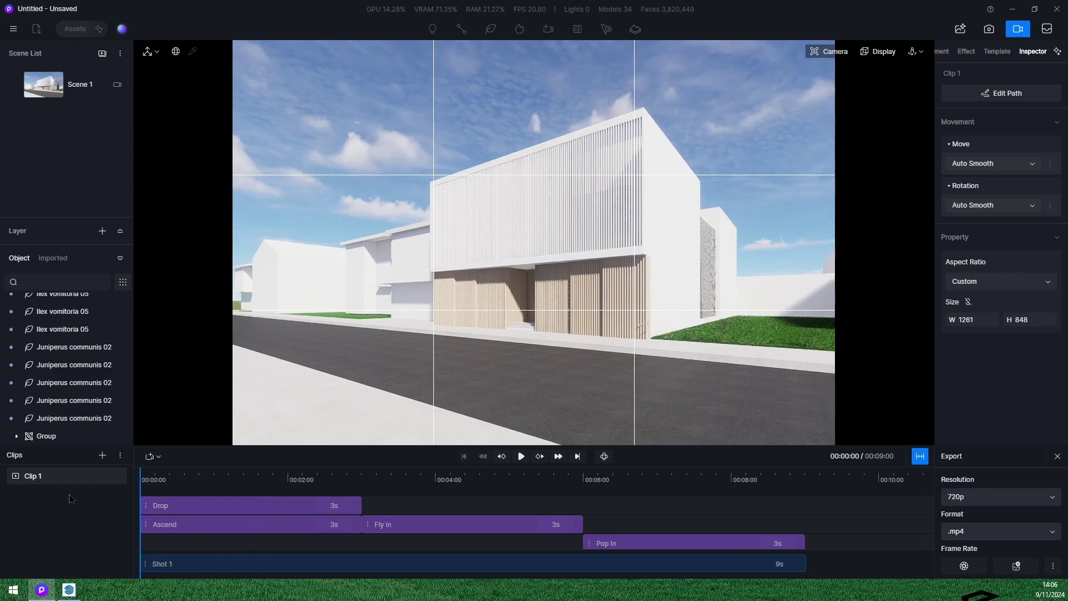
Step: Try a distance of 14 m for the Drop animation and play the clip
click(199, 507)
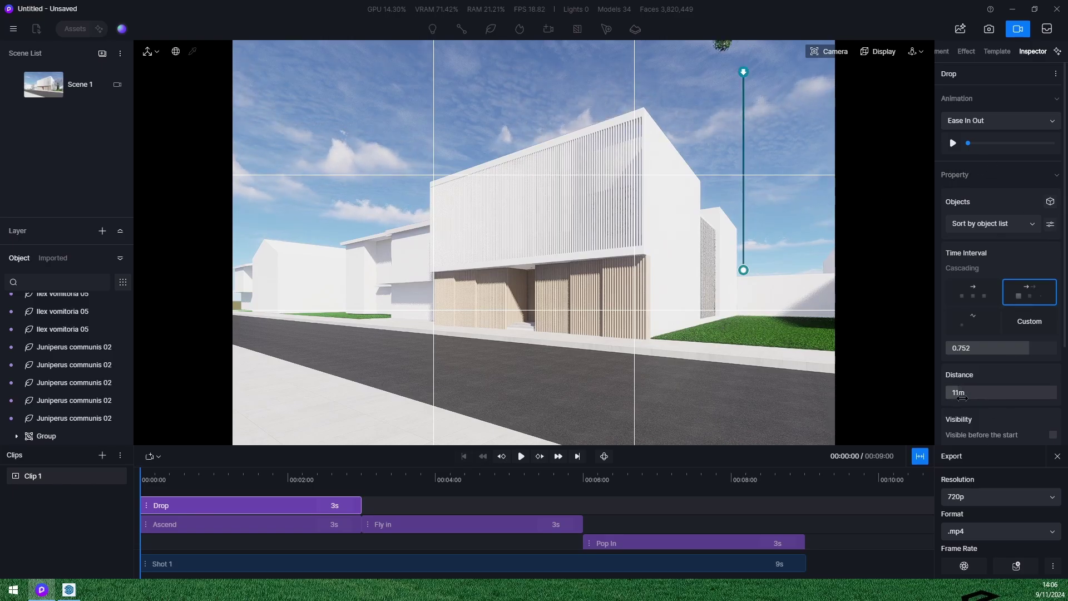
drag(970, 397, 988, 392)
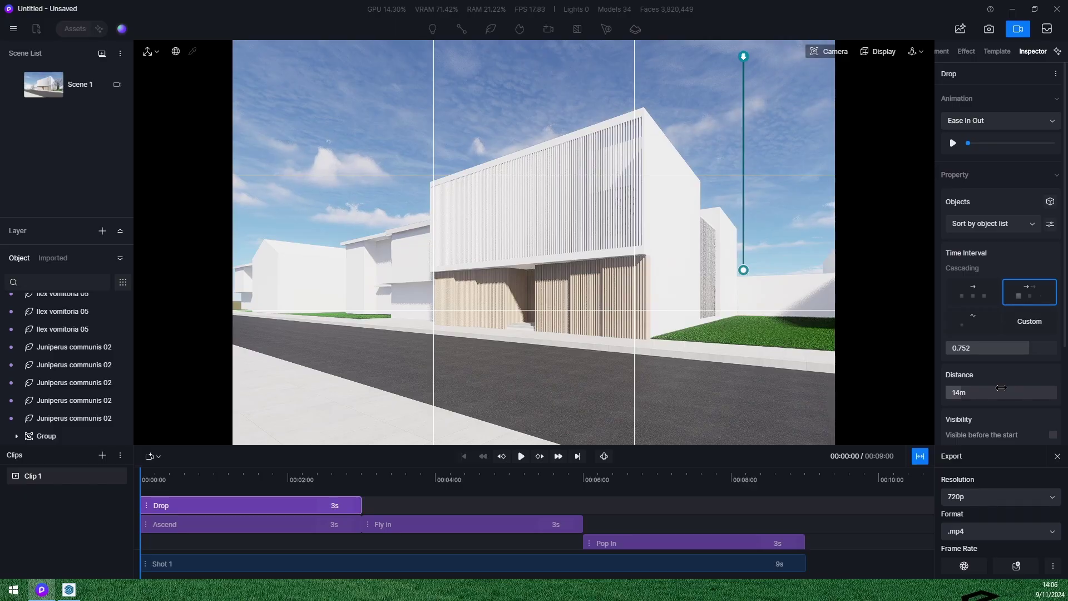
click(526, 459)
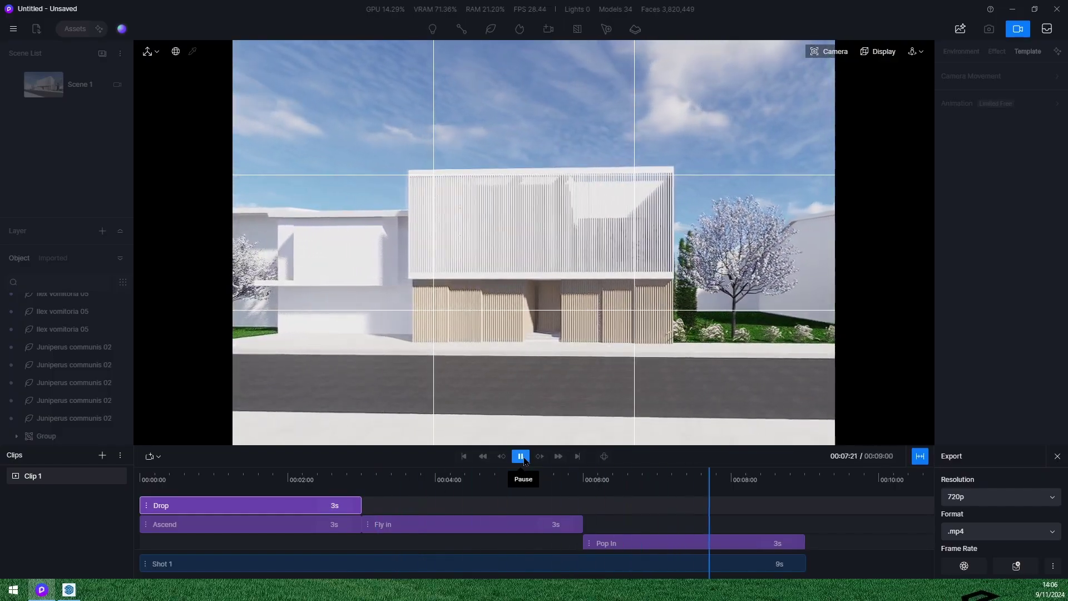
Step: Set the Drop animation's distance to 15 m
click(272, 500)
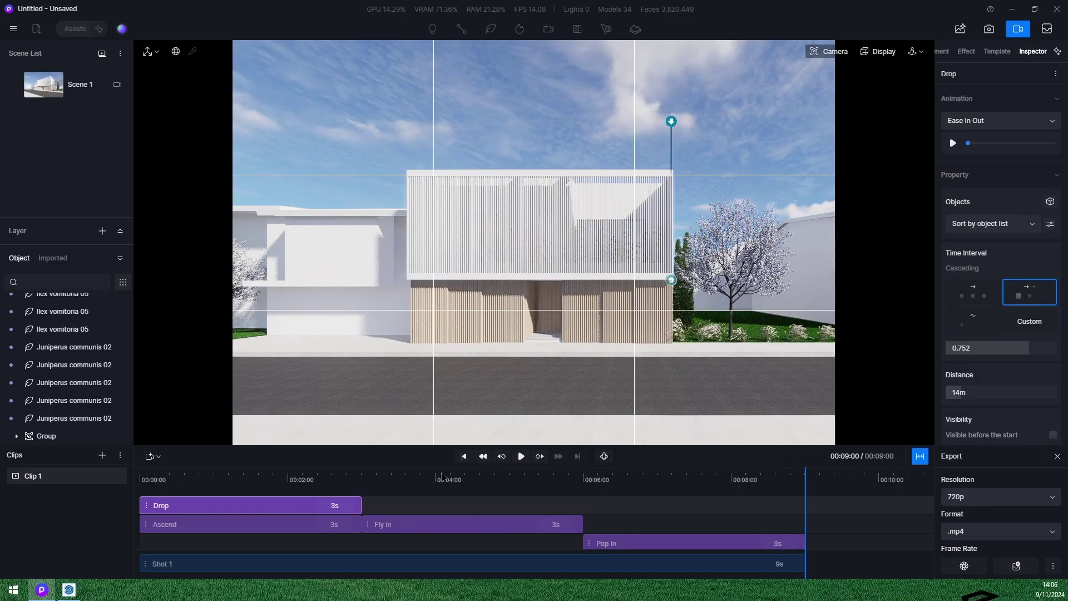
click(1008, 392)
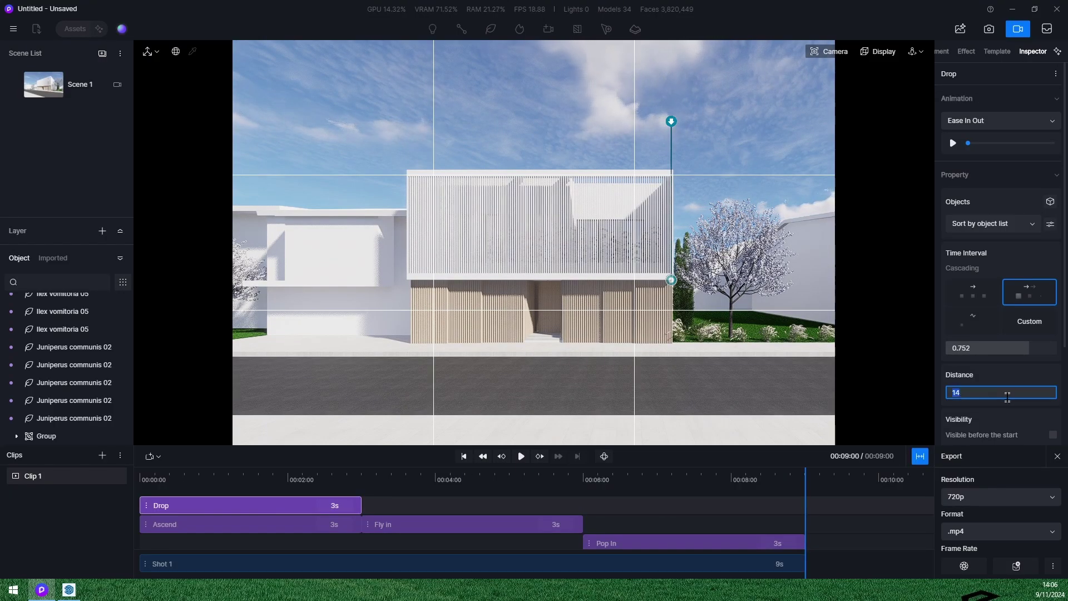
text(15)
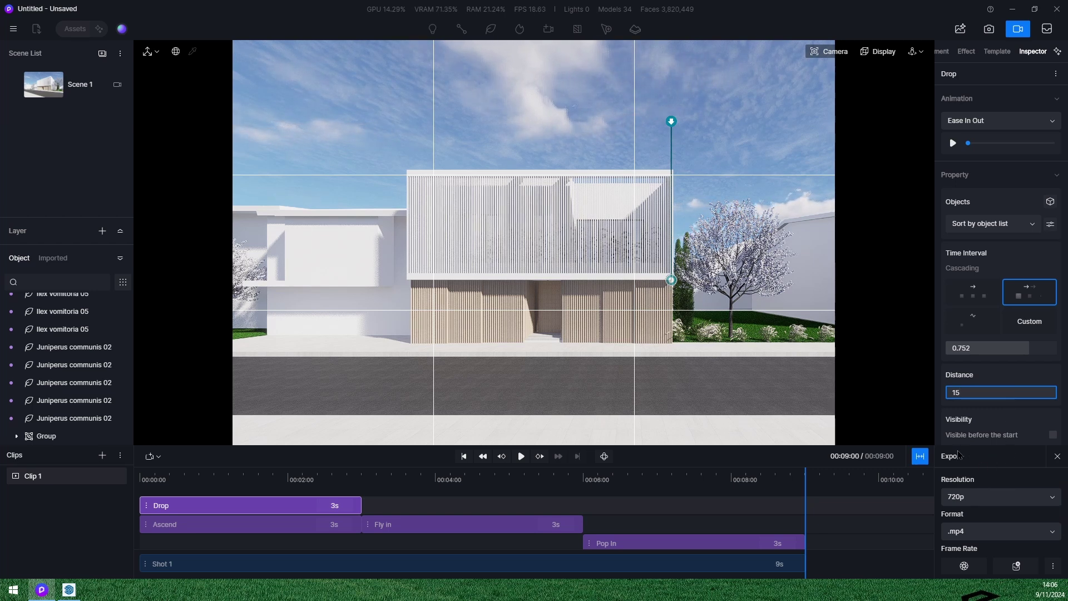
click(1053, 438)
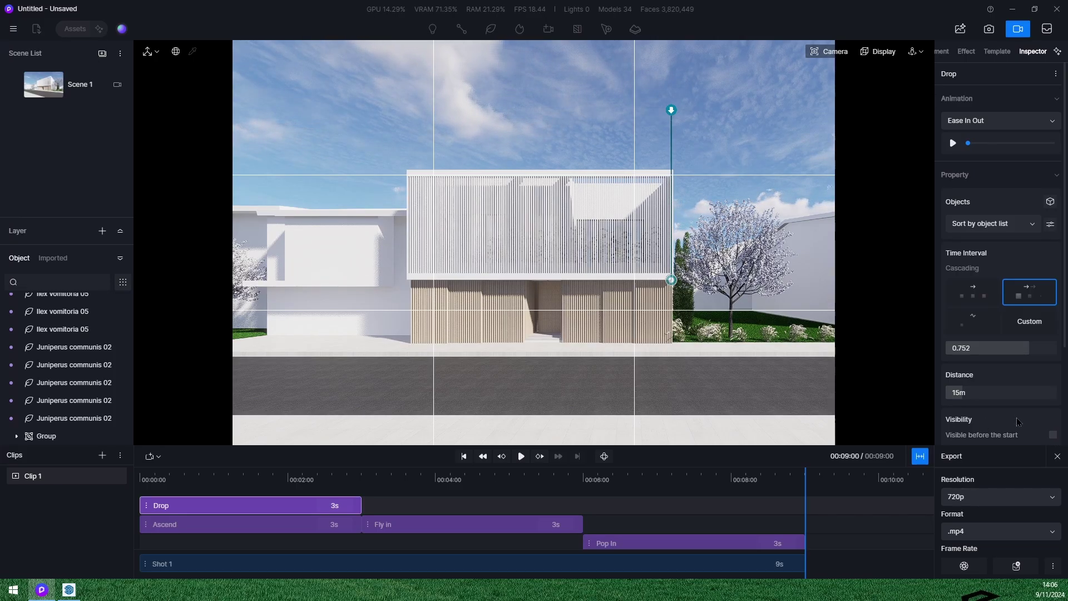
Step: Enable the Rotate effect at 360° and the Bounce effect for the Drop animation
scroll(1018, 422, down, 3)
scroll(1038, 324, down, 1)
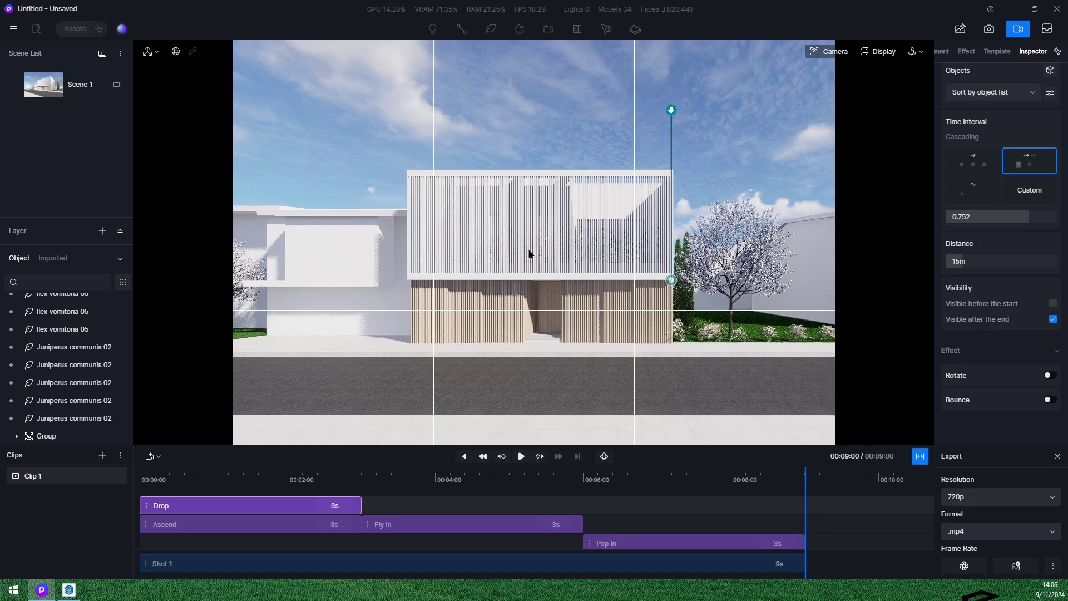
click(1050, 375)
click(1049, 420)
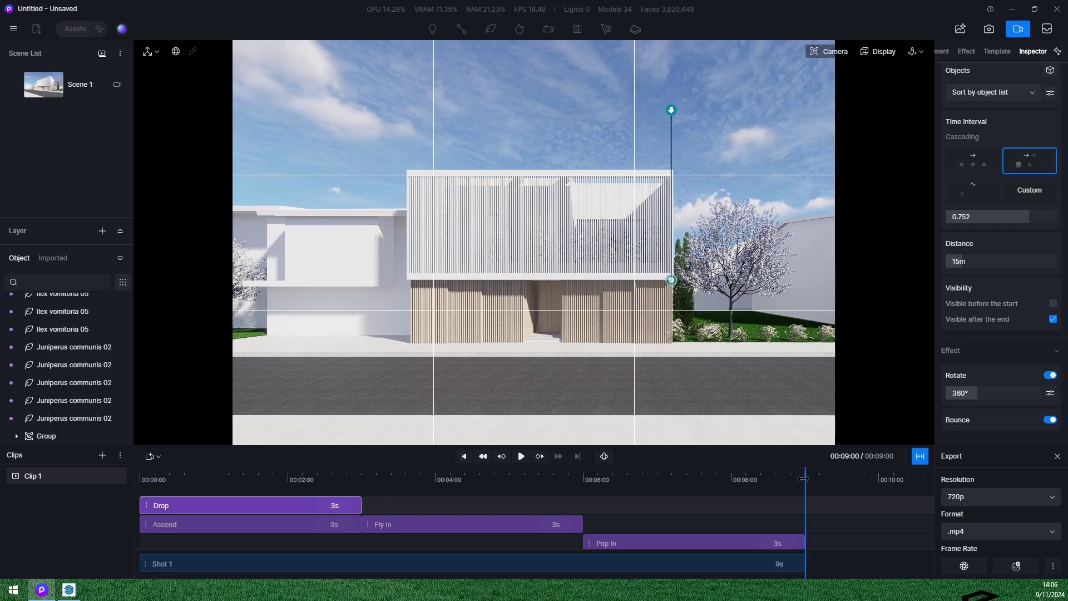
Step: Play the clip from its start to check the rotating, bouncing Drop animation, and pause at about 5 seconds
click(575, 499)
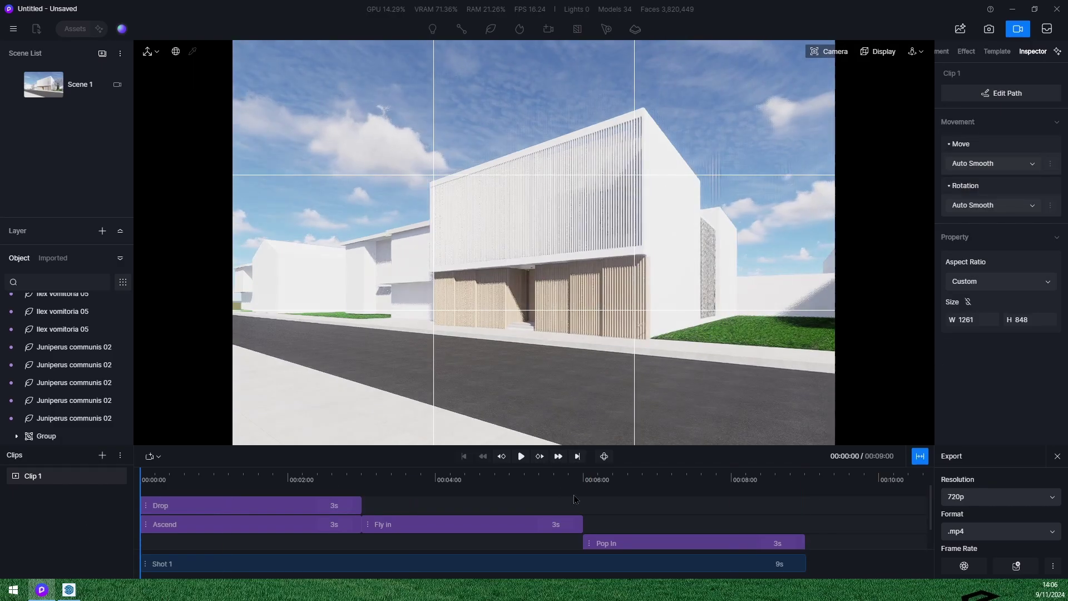
click(521, 456)
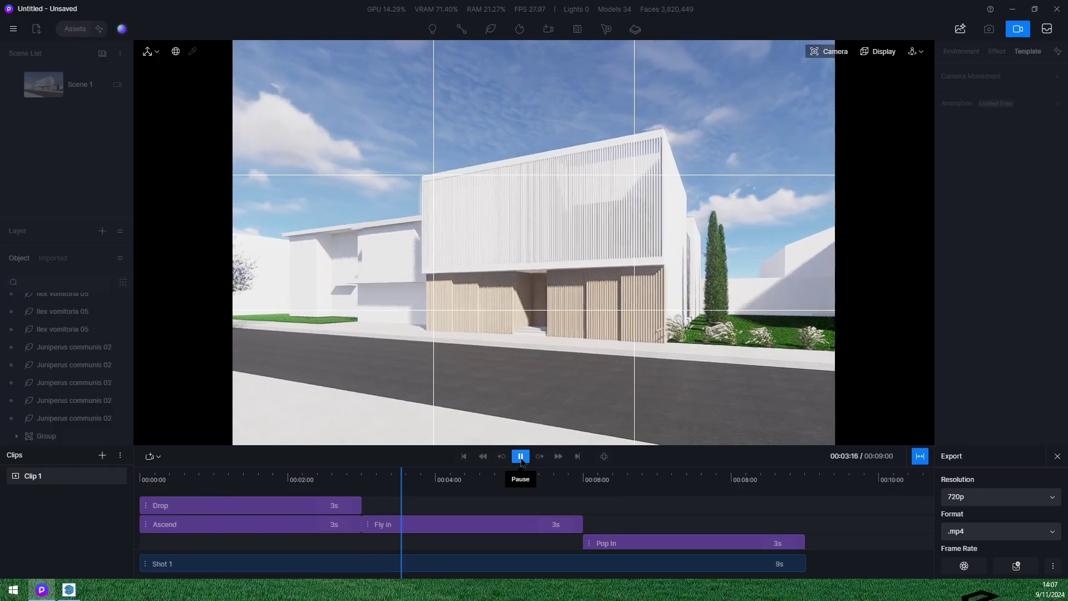
click(522, 456)
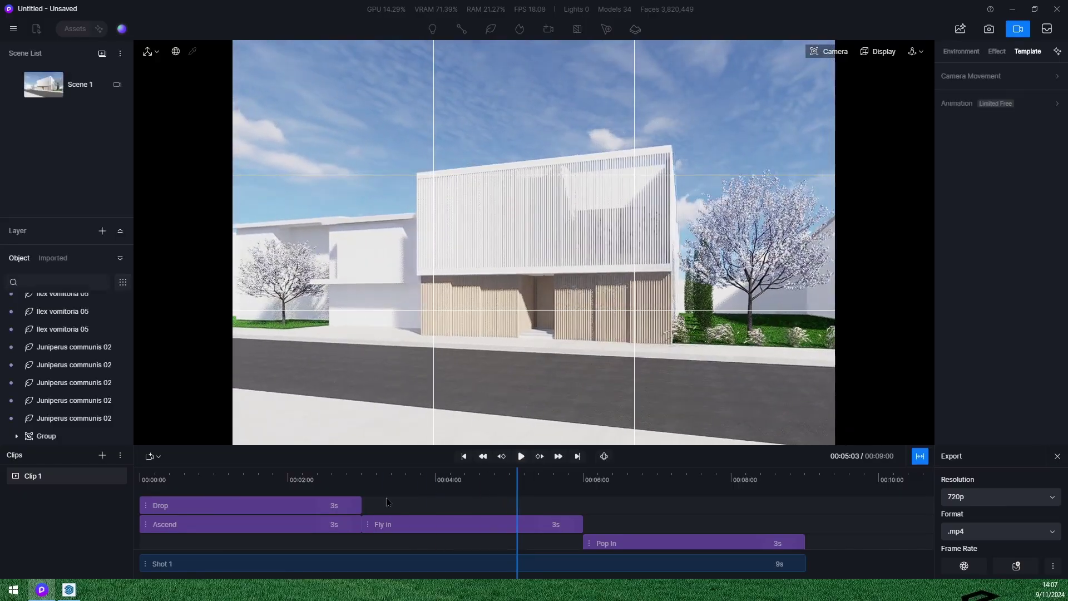
Step: Enable the Rotate effect at 360° for the Ascend animation
click(291, 529)
scroll(979, 279, down, 3)
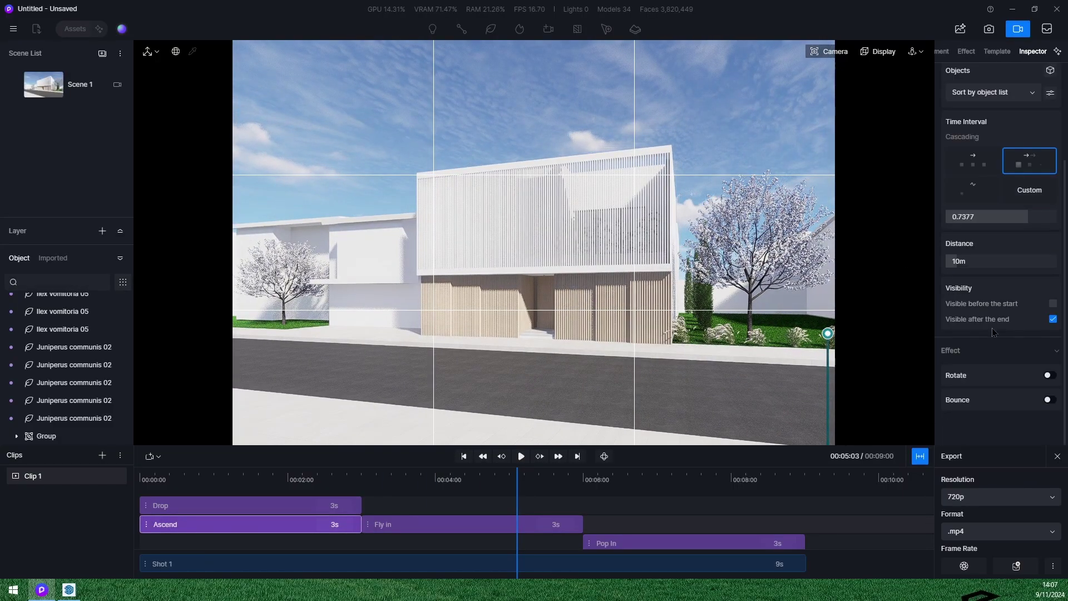
click(1050, 376)
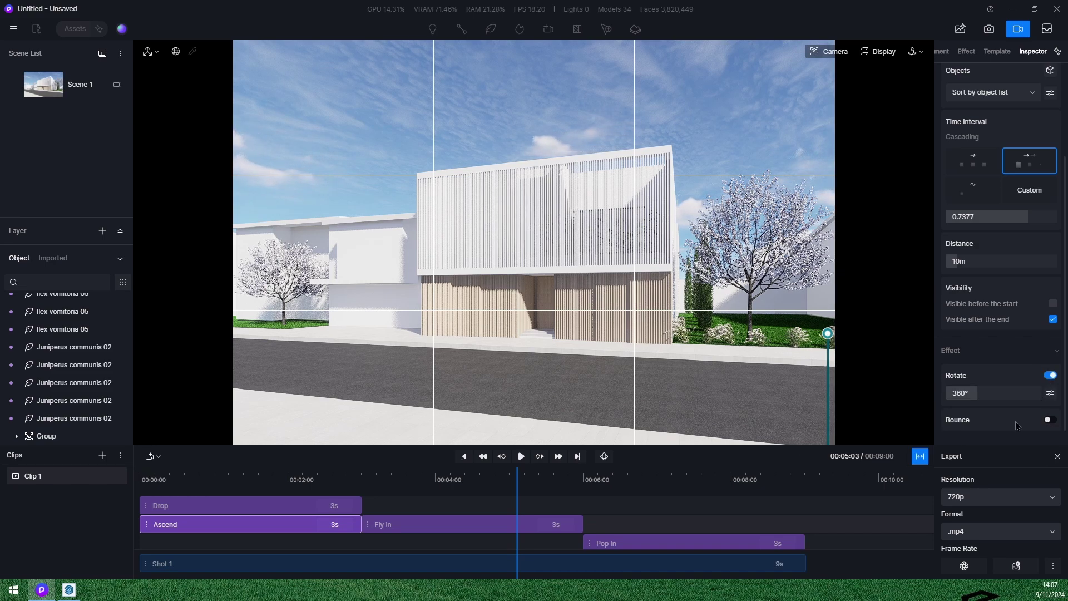
Step: Enable the Rotate effect at 360° for the Fly in animation
drag(516, 490, 374, 540)
click(452, 529)
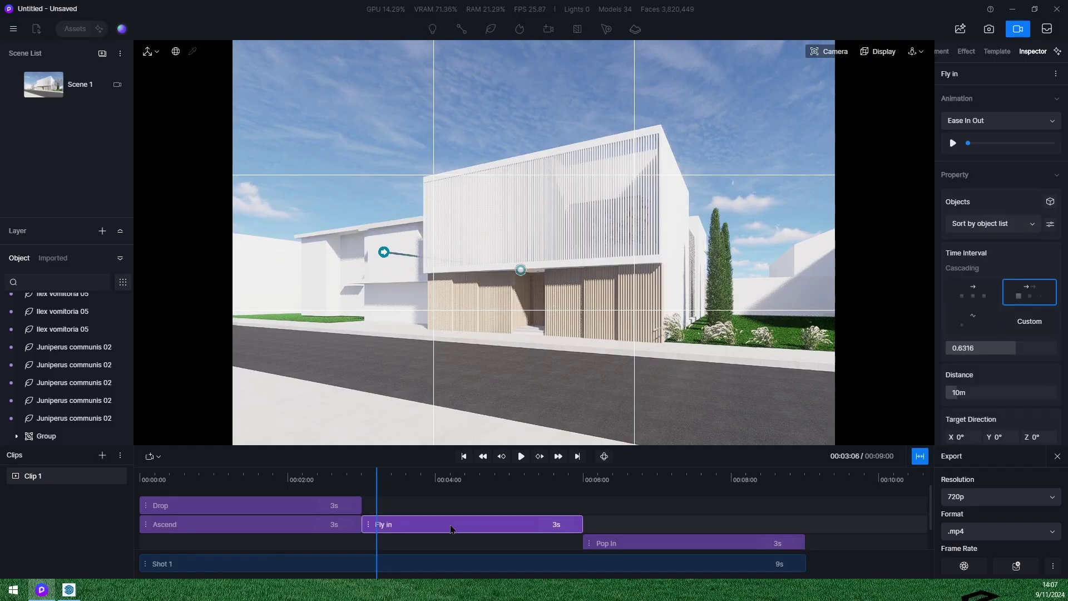
scroll(1021, 378, down, 4)
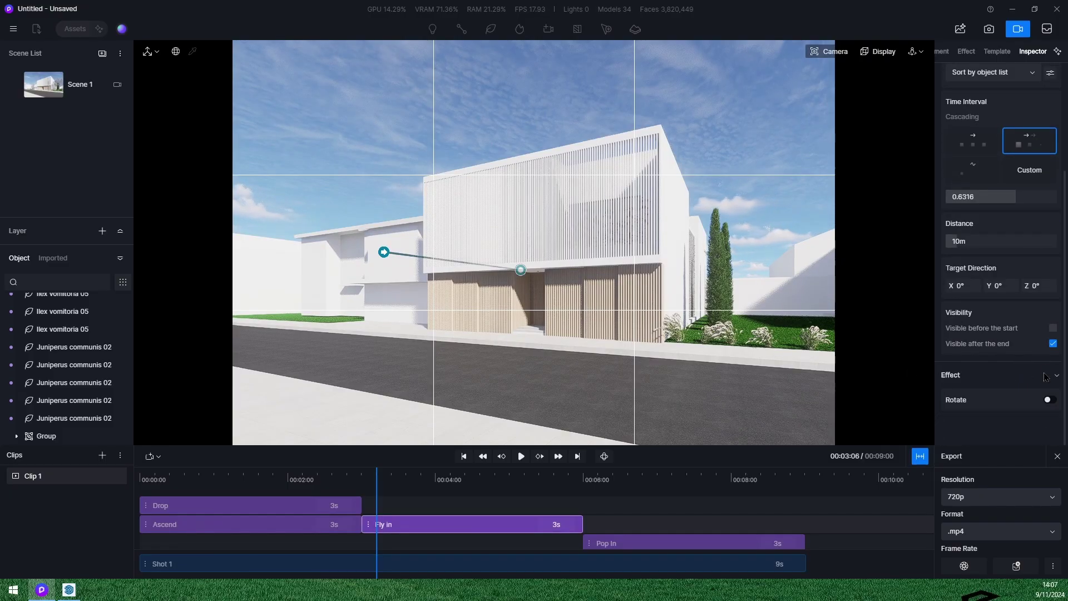
click(1051, 401)
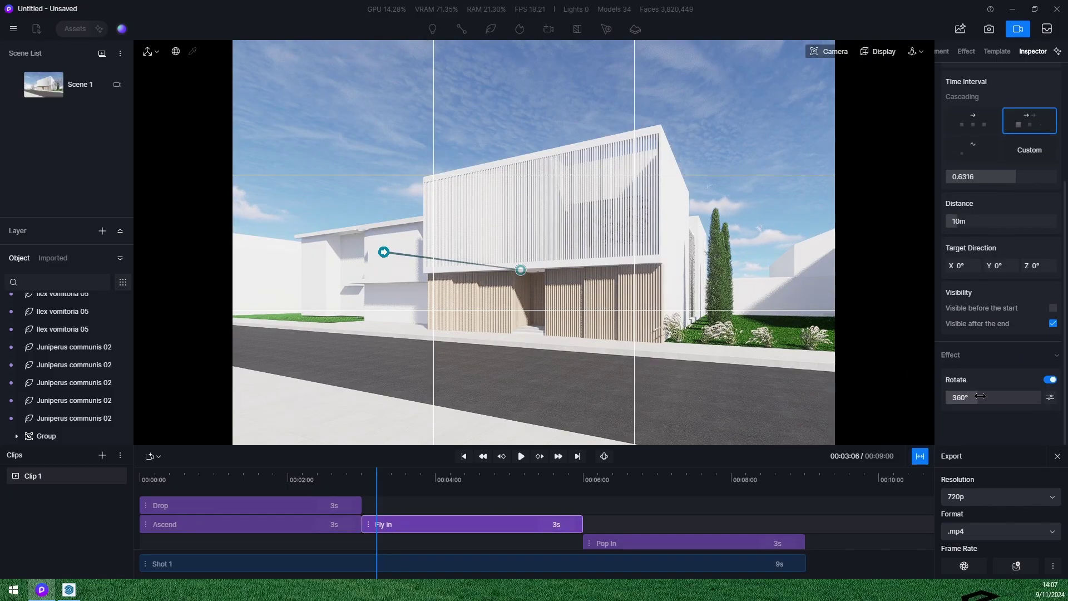
Step: Play the clip from just before the Fly in animation to check its rotation, and pause at about 7 seconds
drag(377, 490, 351, 491)
click(522, 457)
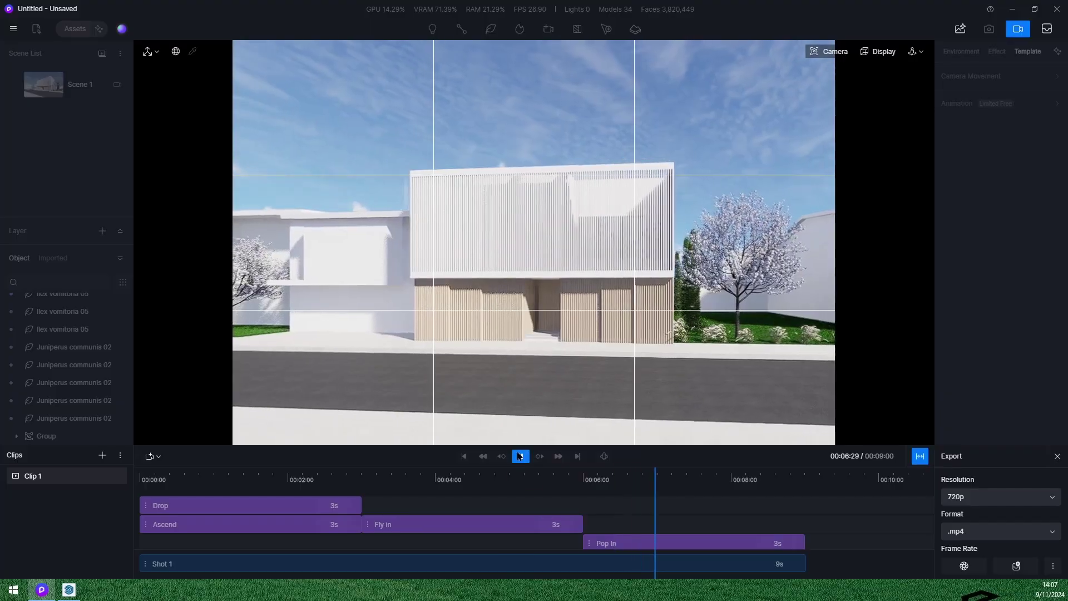
click(521, 457)
Step: Enable the Rotate effect at 360° and the Scale Bounce effect for the Pop In animation
click(625, 538)
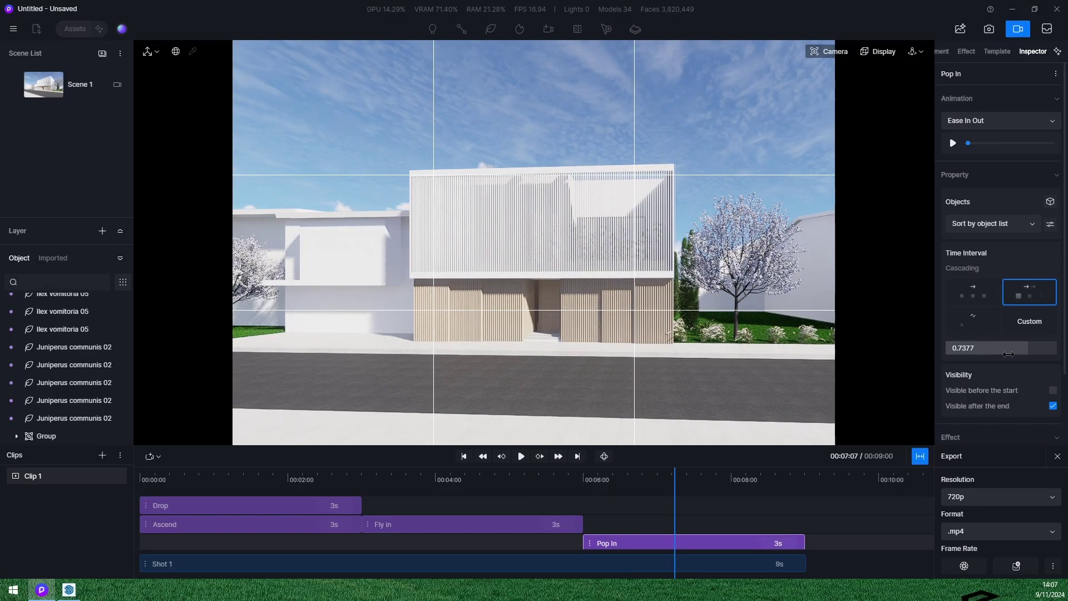
scroll(996, 393, down, 1)
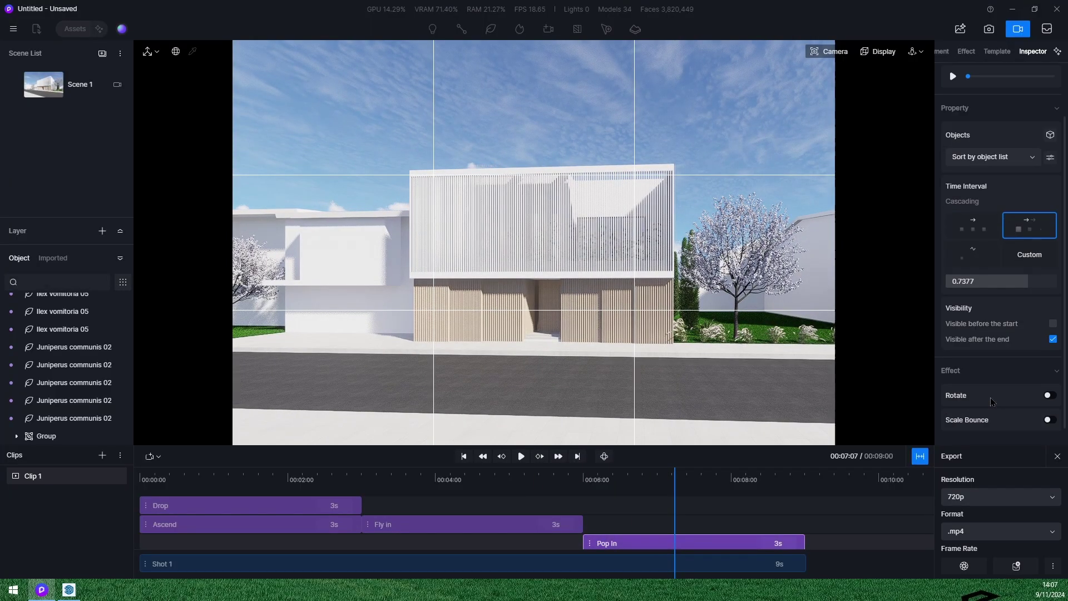
click(1049, 395)
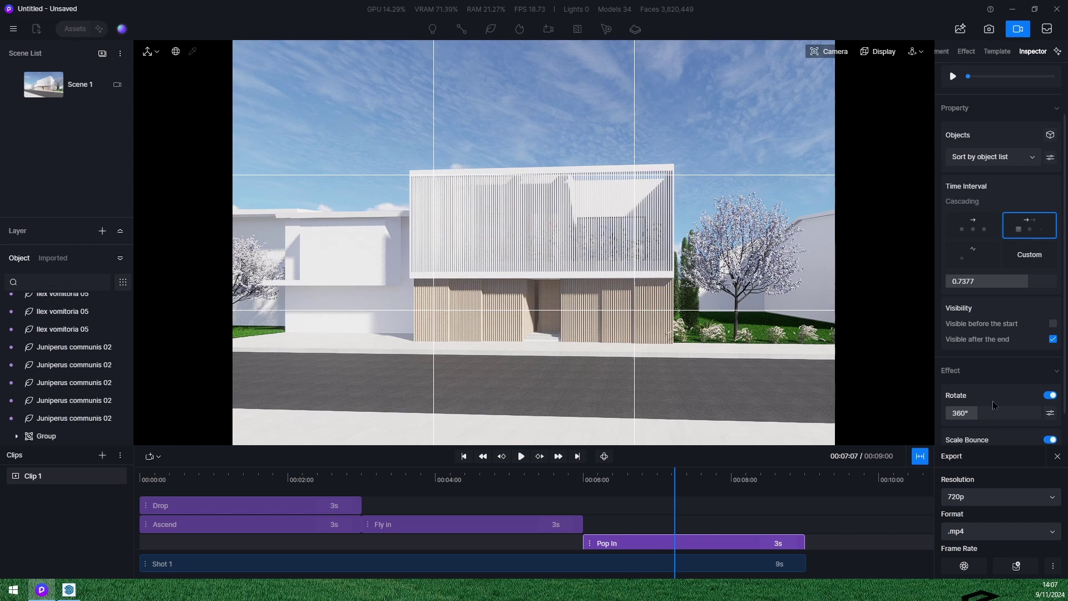
scroll(992, 401, down, 1)
Step: Play the clip from about 5 seconds to its end to check Pop In, and return to about 7 seconds
drag(621, 522, 544, 521)
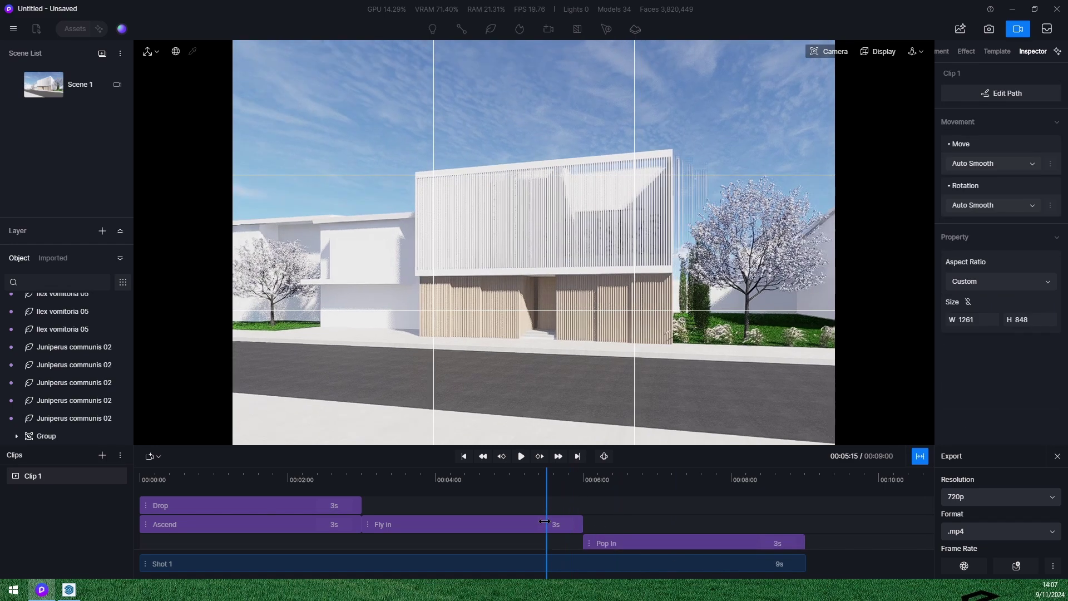
click(522, 457)
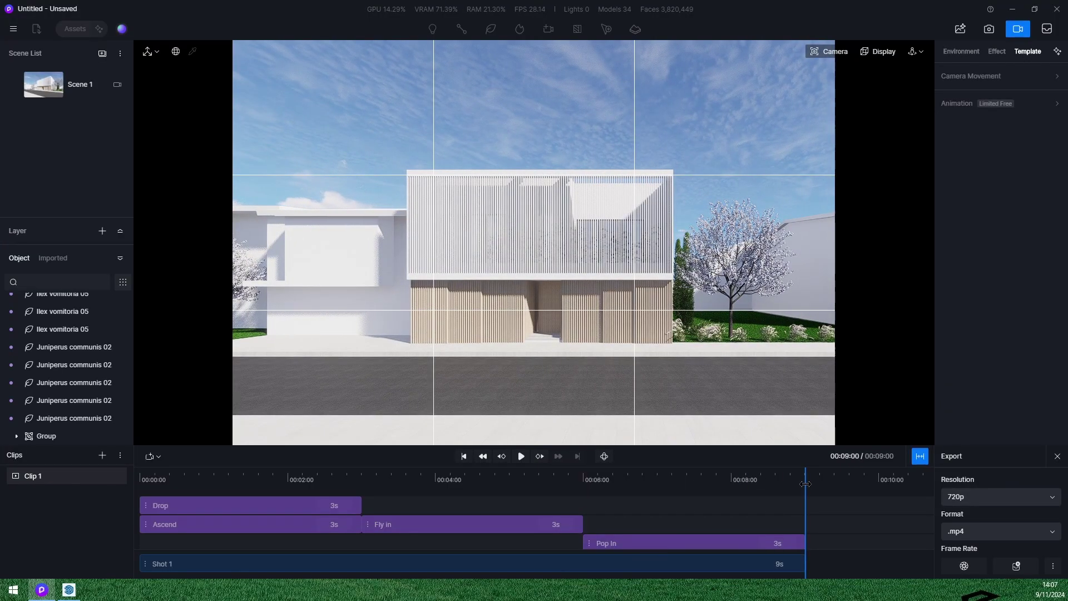
drag(806, 484, 670, 494)
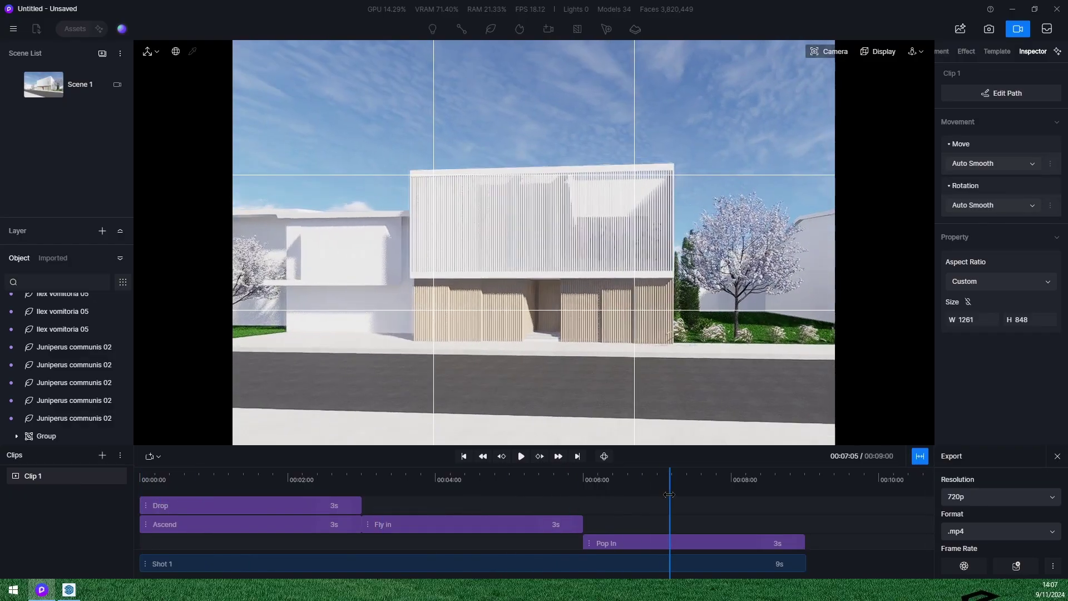
Step: Review the Pop In animation's settings and set its easing to Linear
click(631, 547)
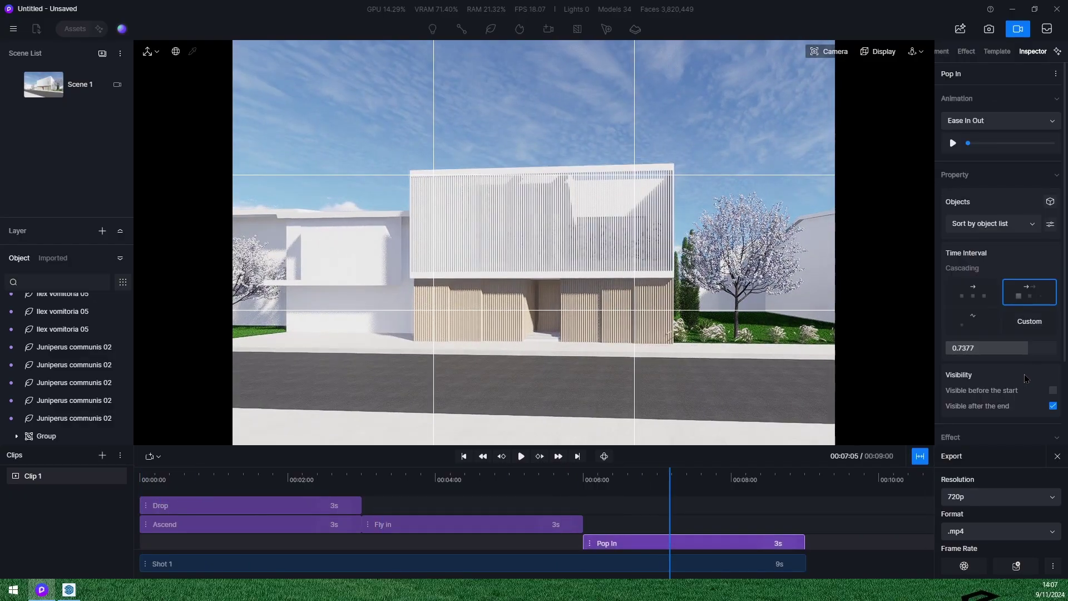
scroll(986, 387, down, 1)
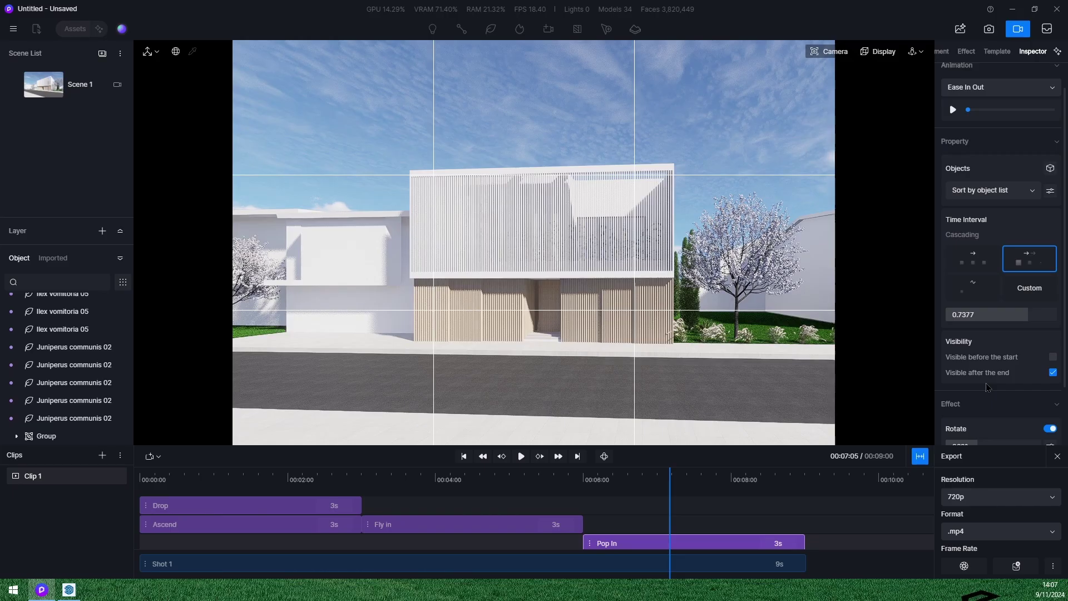
scroll(988, 370, down, 1)
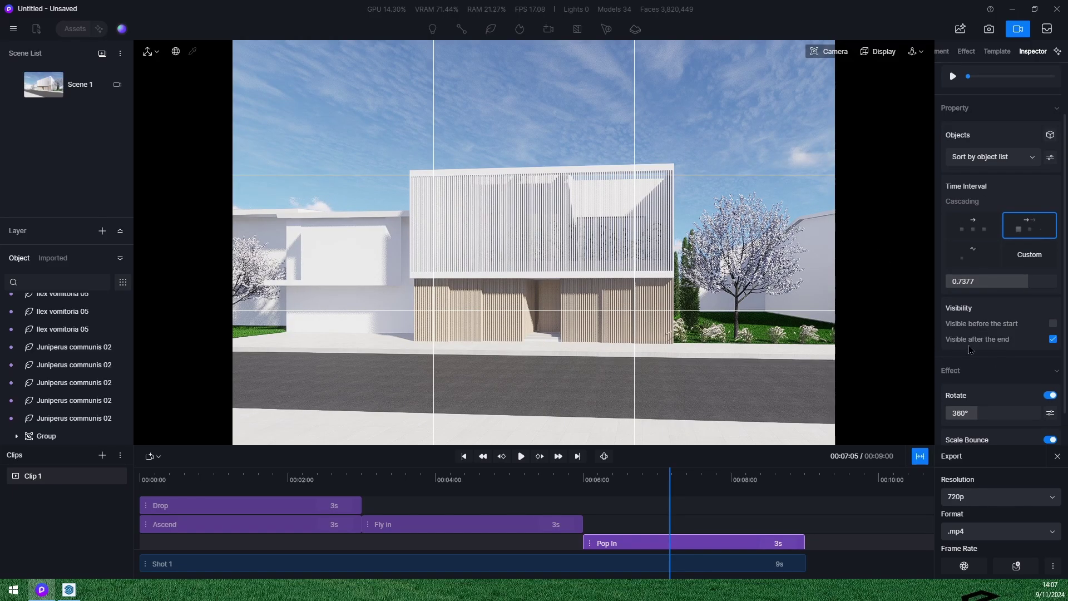
scroll(988, 340, down, 1)
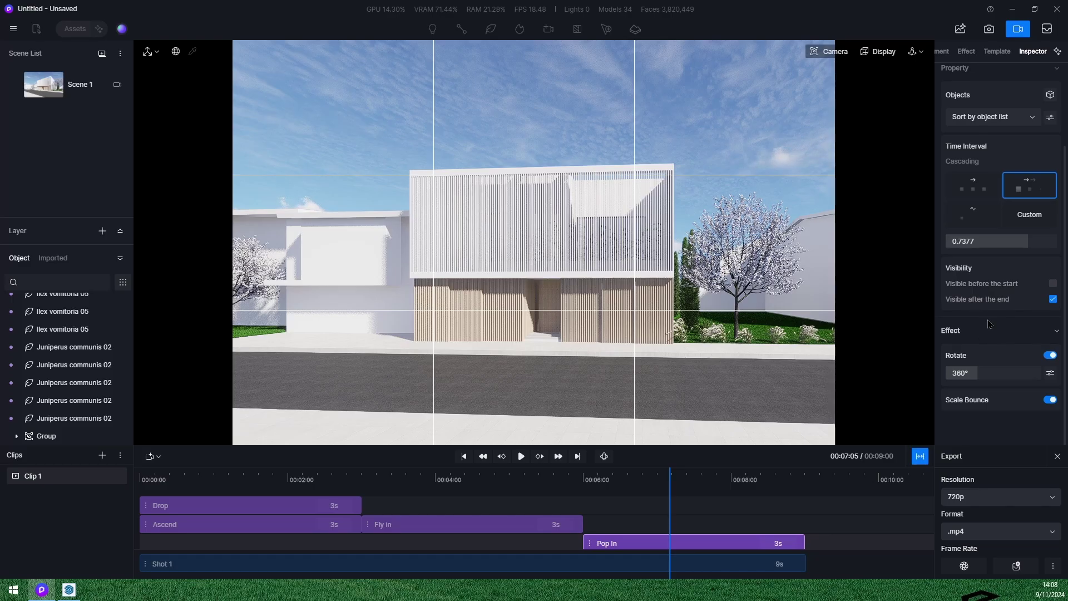
scroll(1002, 428, up, 3)
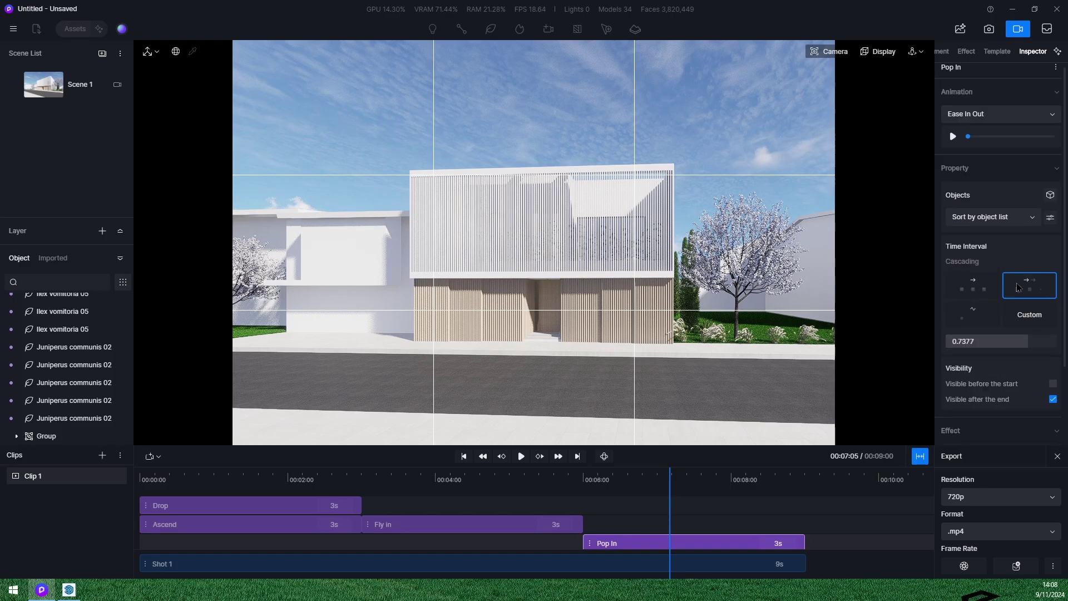
click(1027, 115)
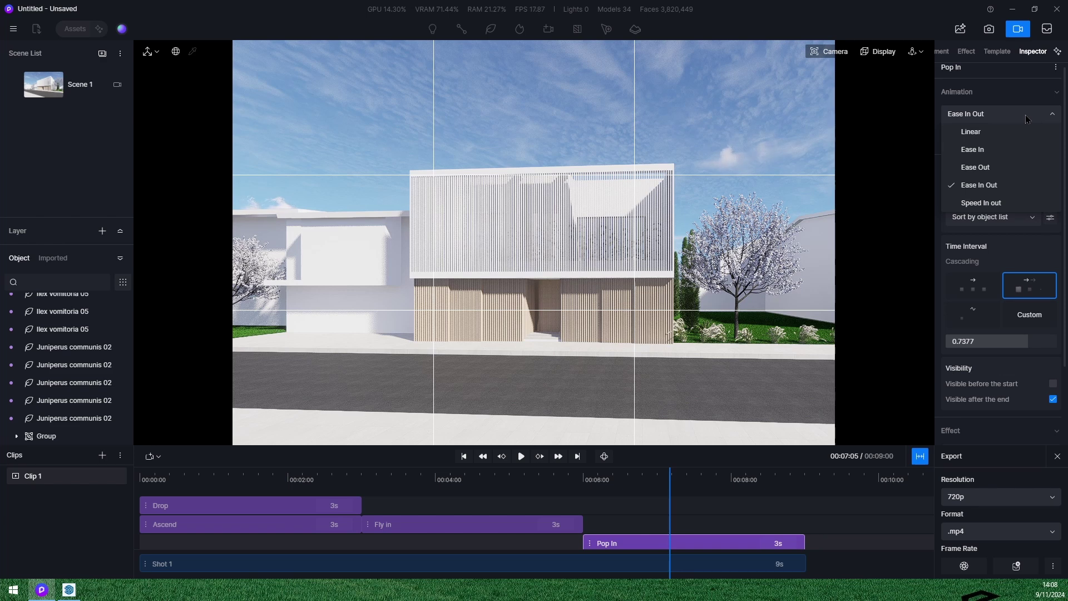
click(972, 133)
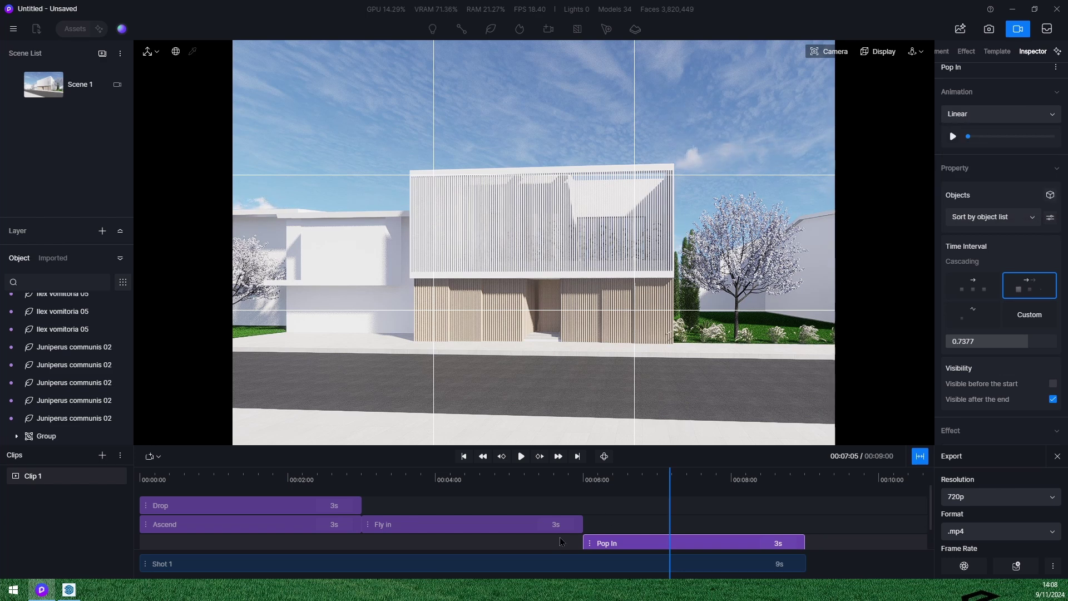
Step: Set the easing of the Fly in, Drop and Ascend animations to Linear
click(531, 532)
click(1000, 116)
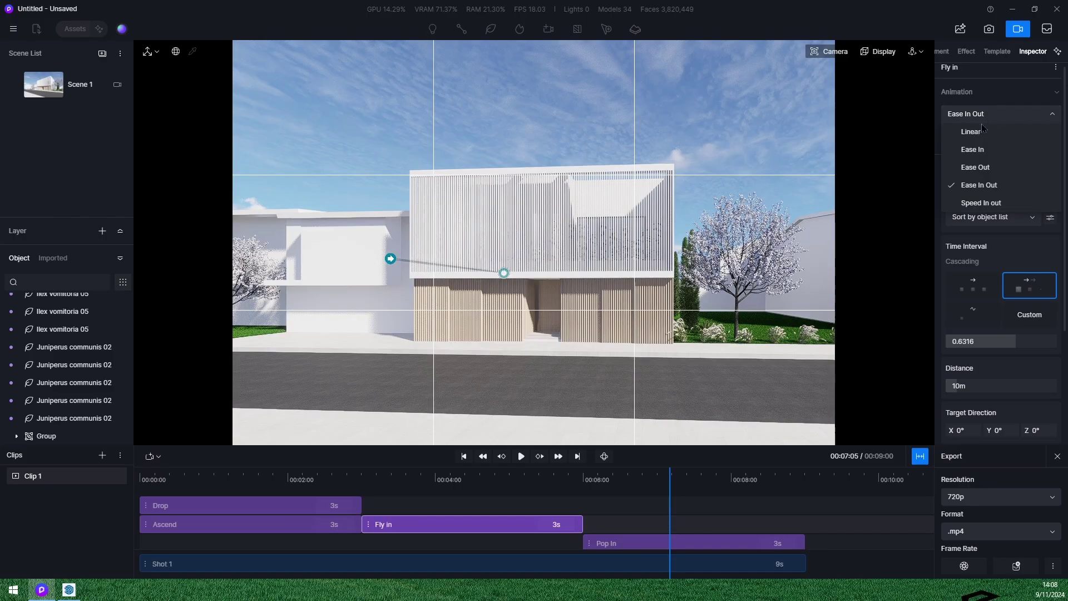
click(980, 133)
click(299, 507)
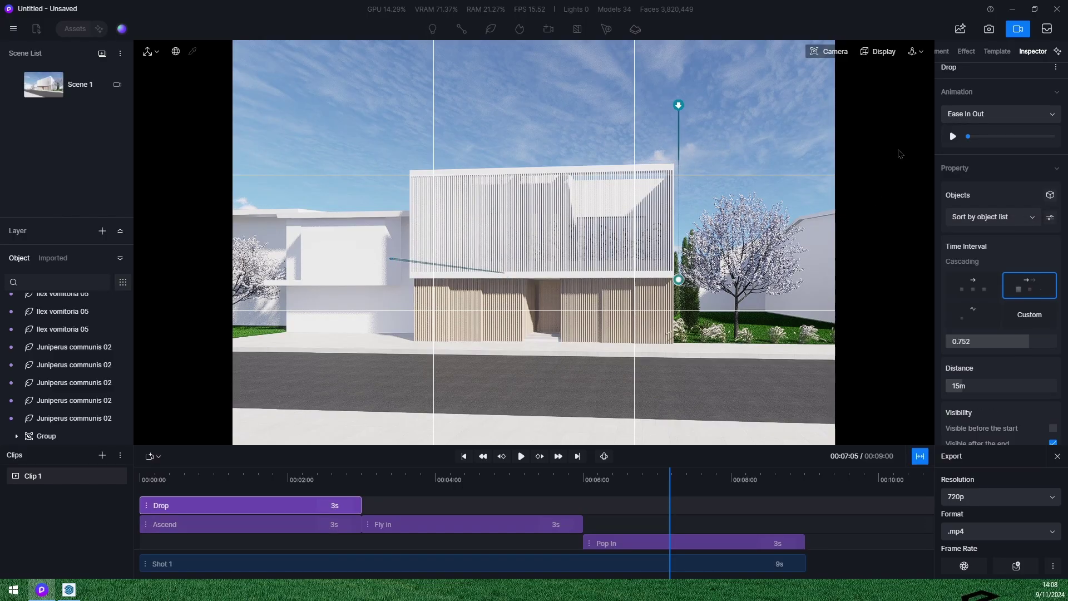
click(993, 111)
click(979, 133)
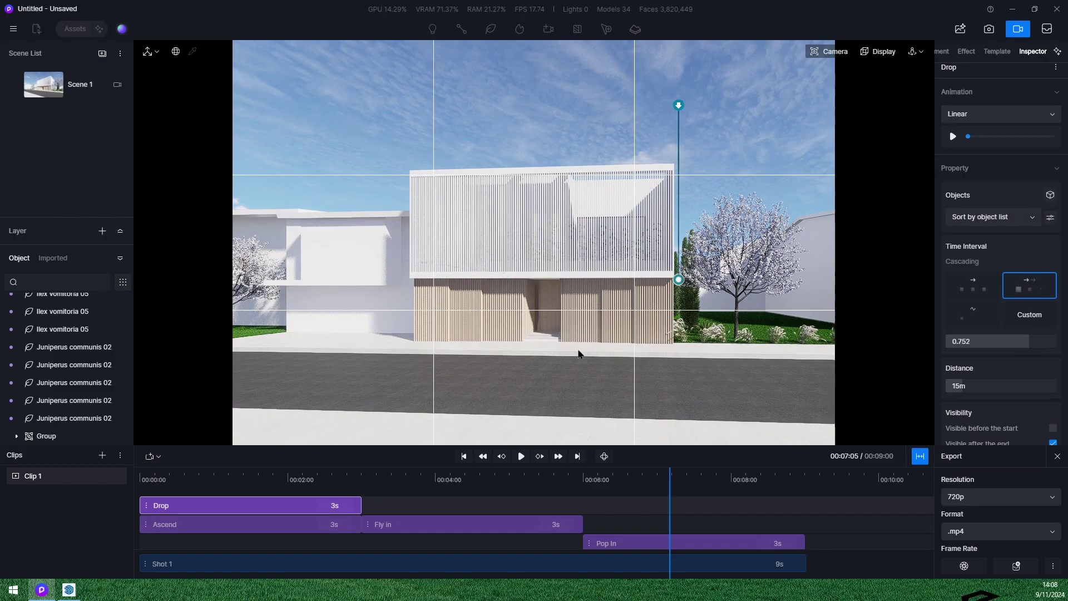
click(284, 526)
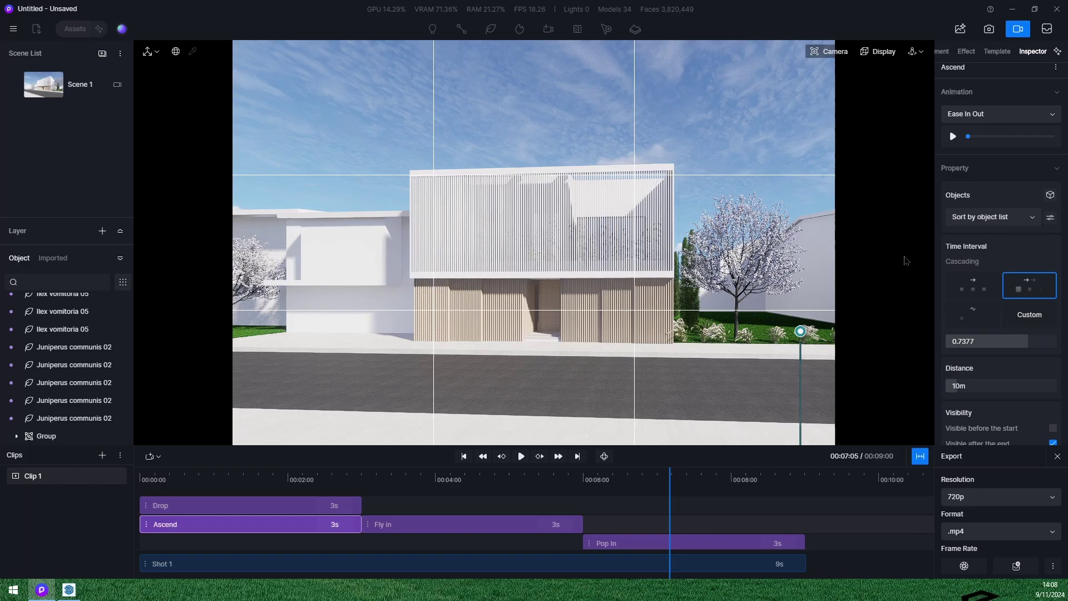
click(980, 114)
click(976, 134)
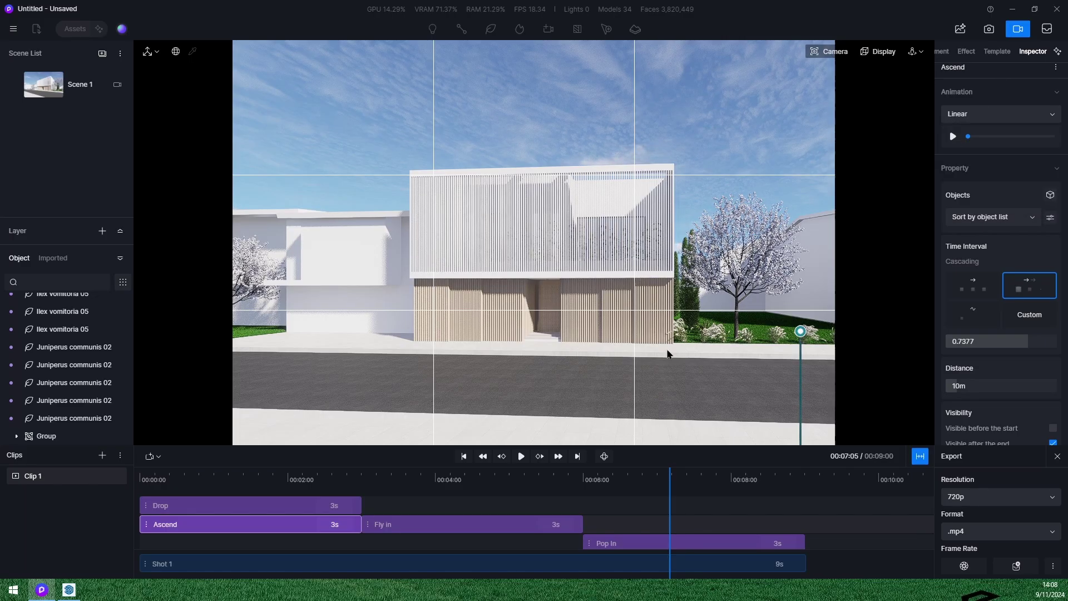
Step: Play the whole clip from its start to check all the animations with linear easing
click(669, 496)
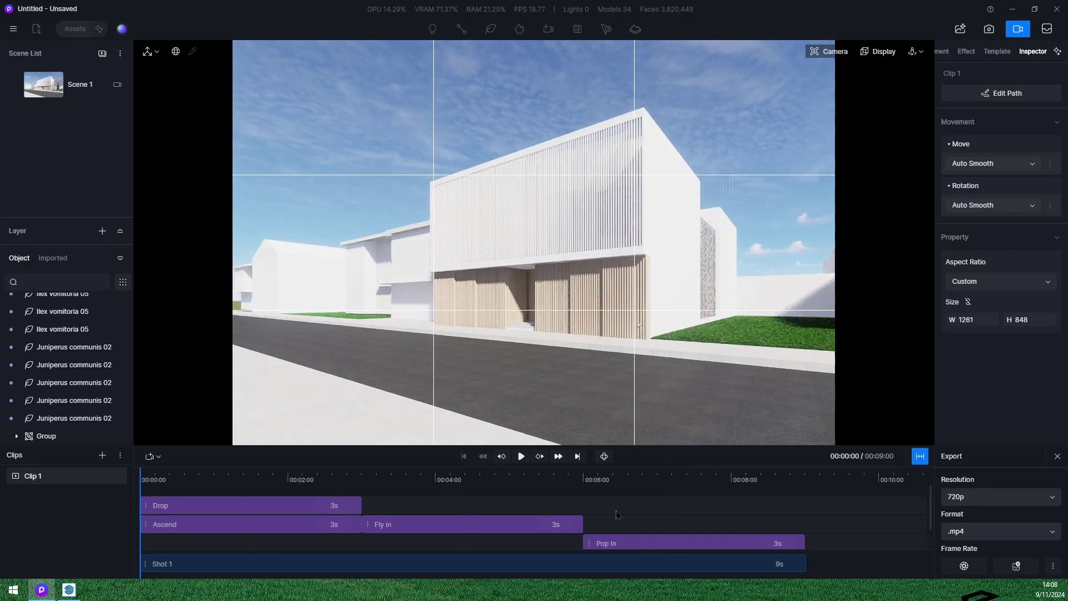
click(521, 457)
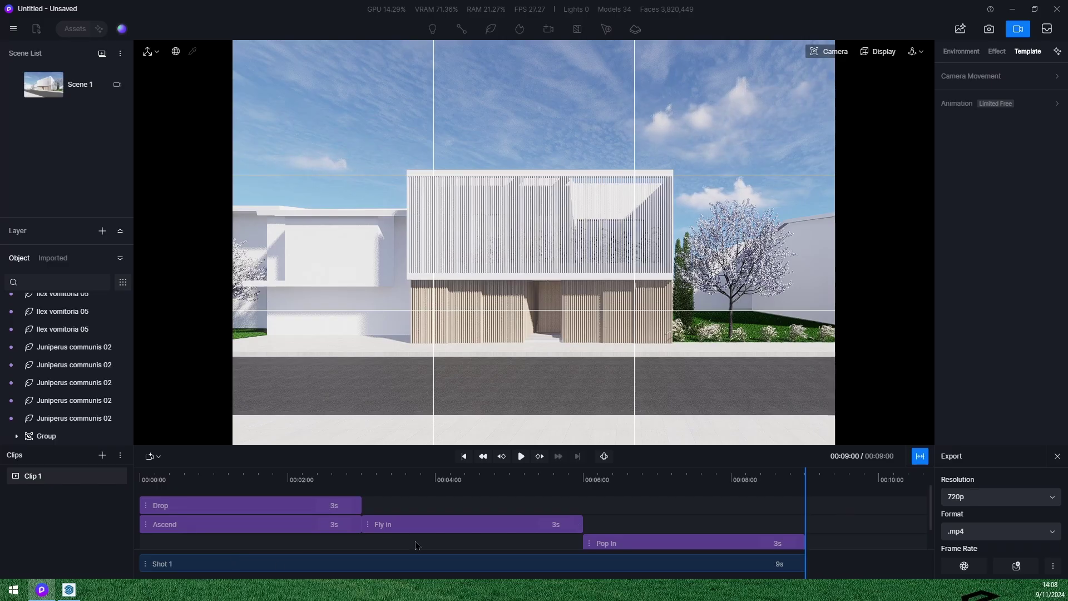
Step: Set the video export to 1080p resolution and 60 fps, keeping the .mp4 format
click(243, 564)
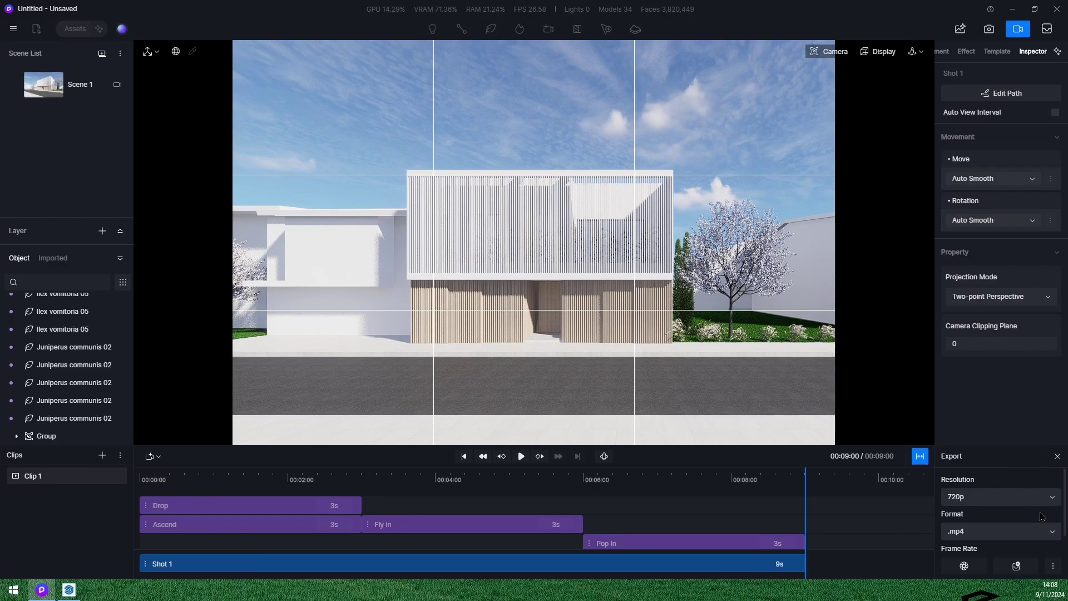
click(1021, 496)
scroll(987, 492, down, 3)
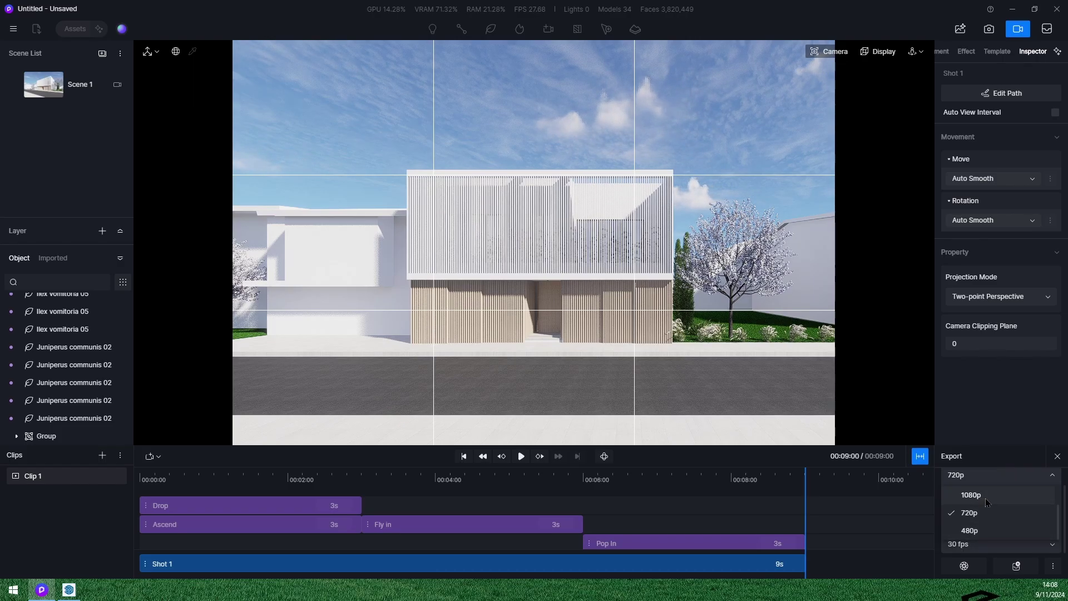
click(986, 497)
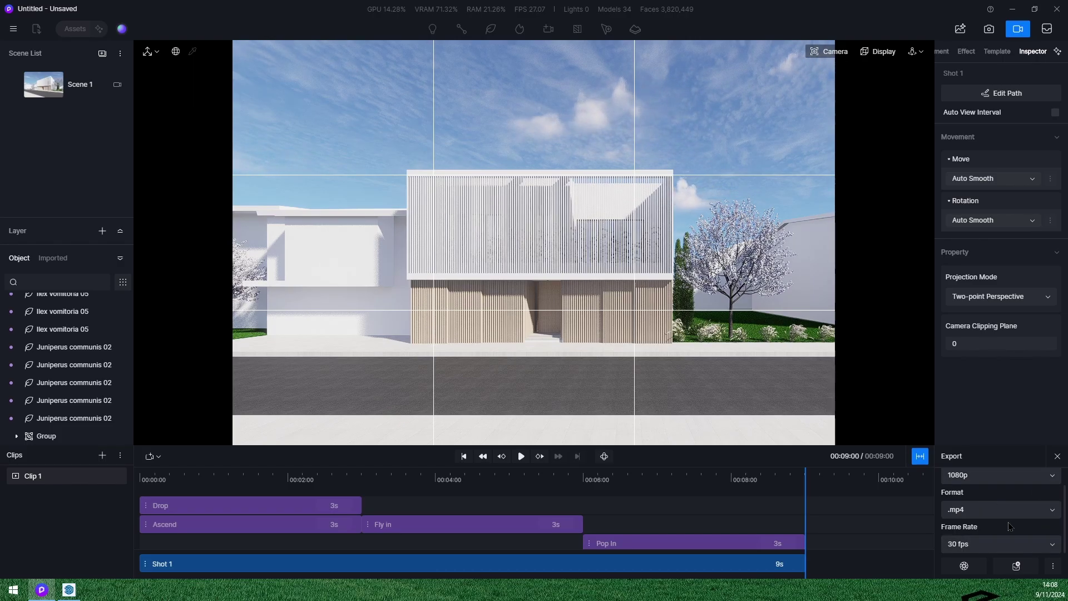
click(983, 545)
click(977, 558)
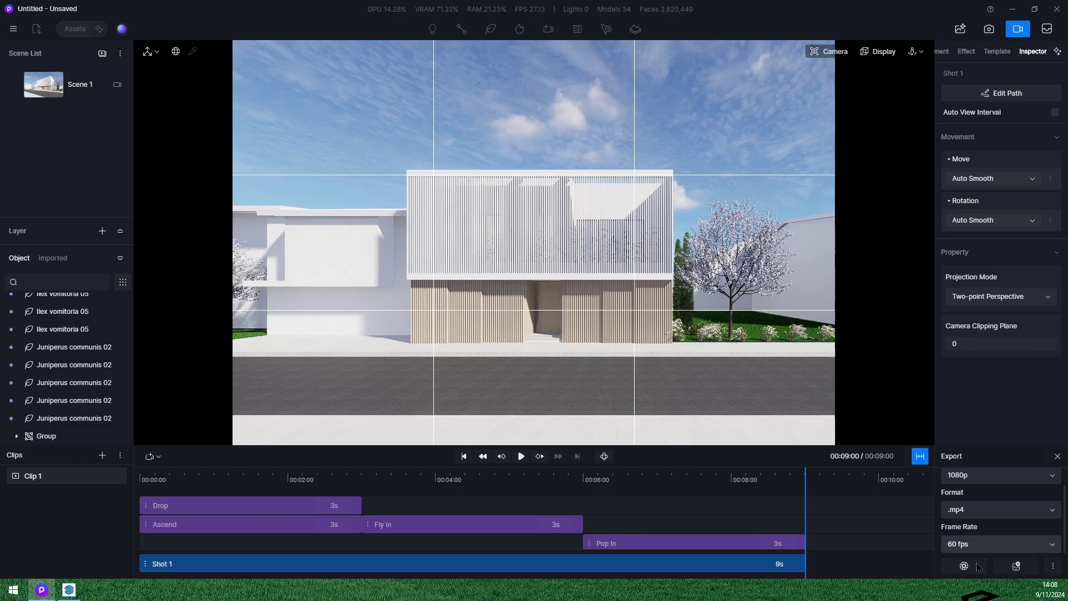
click(1027, 509)
click(1027, 509)
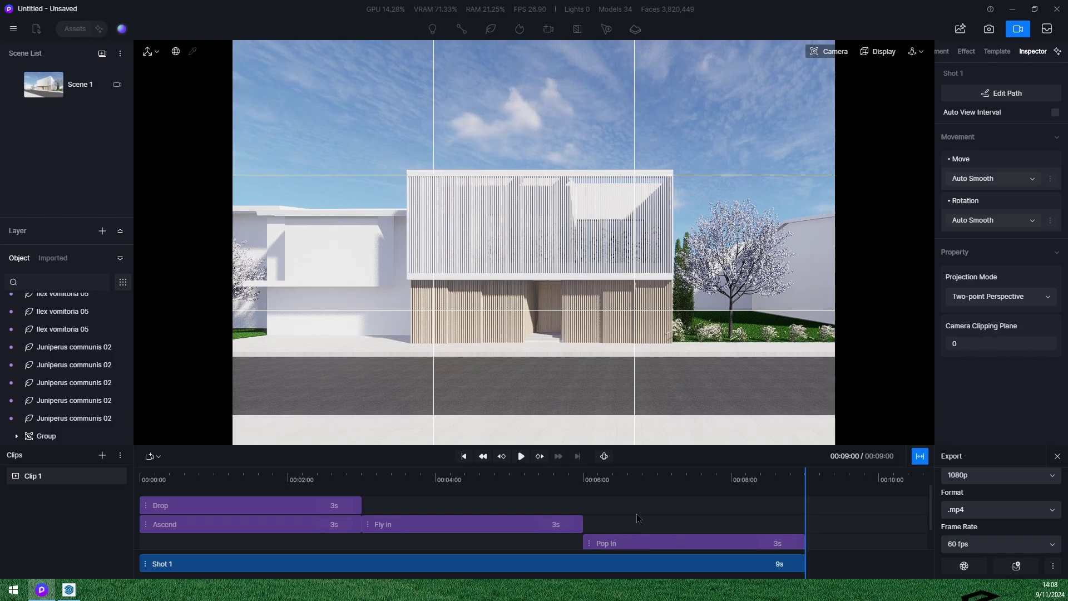
Step: Save the project as SDFSDFASF and add the clip to the render queue
click(1016, 568)
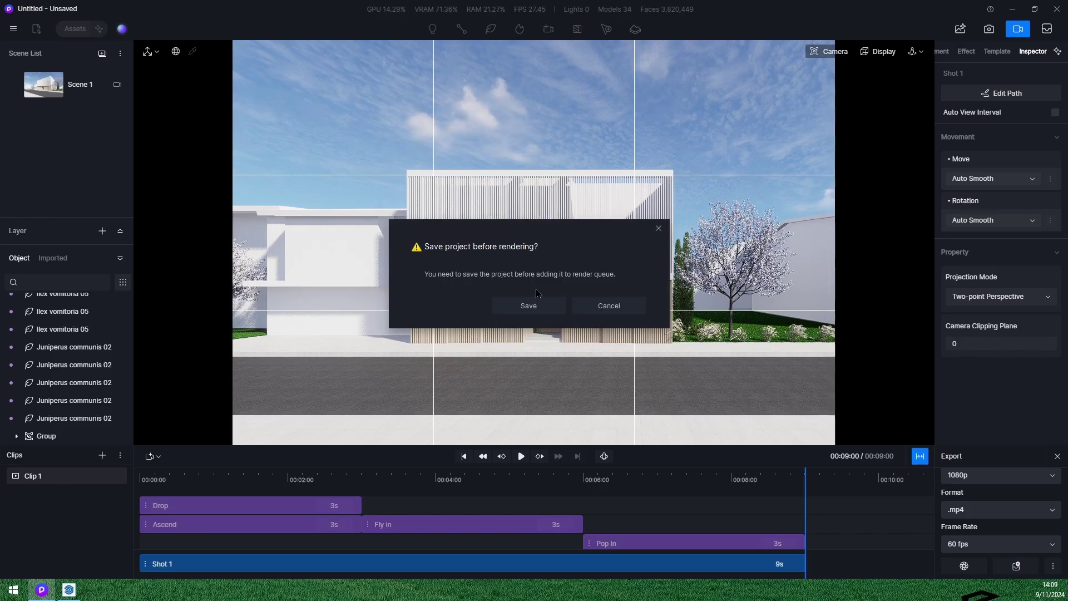
click(525, 306)
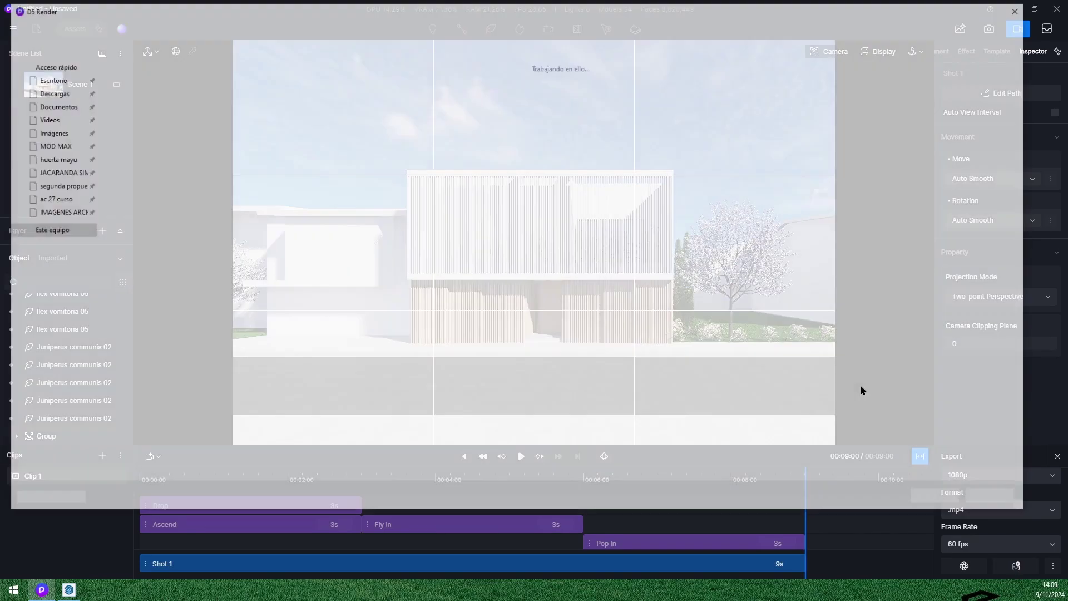
text(SD)
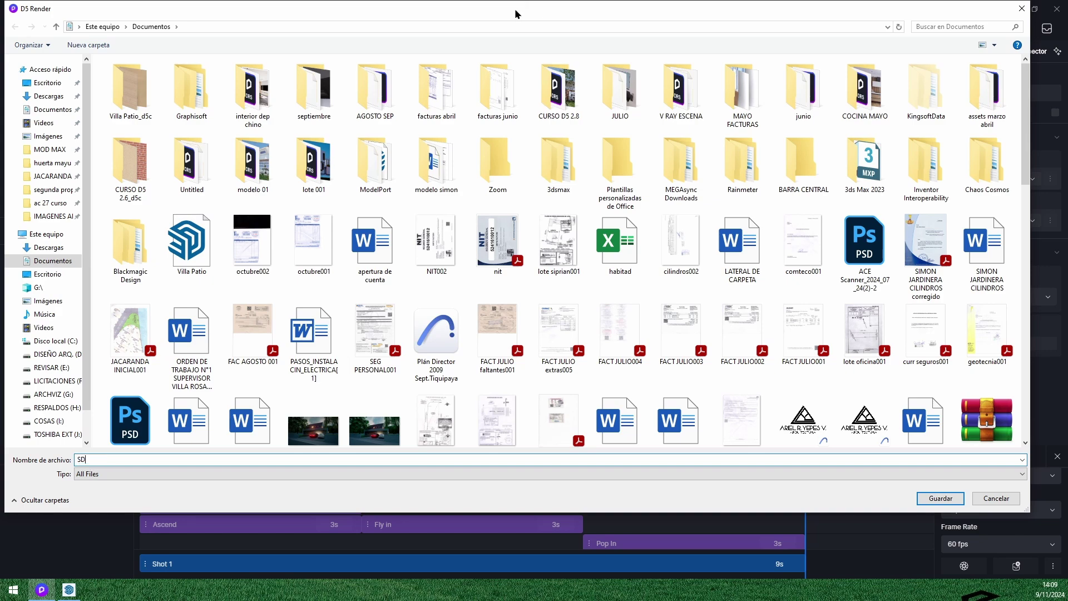
text(FSDFASF)
key(Return)
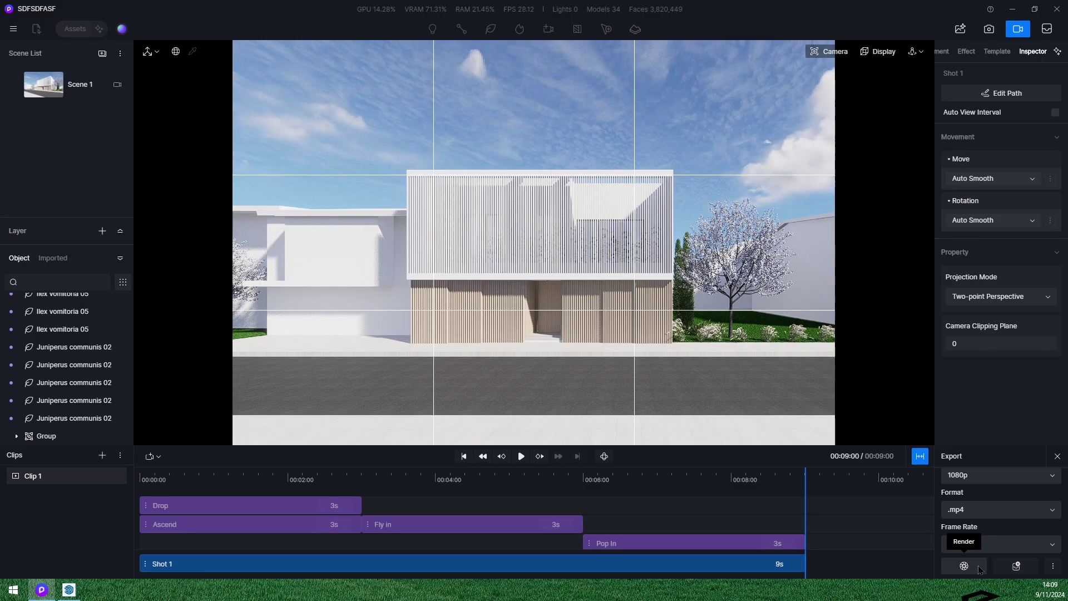
click(1018, 566)
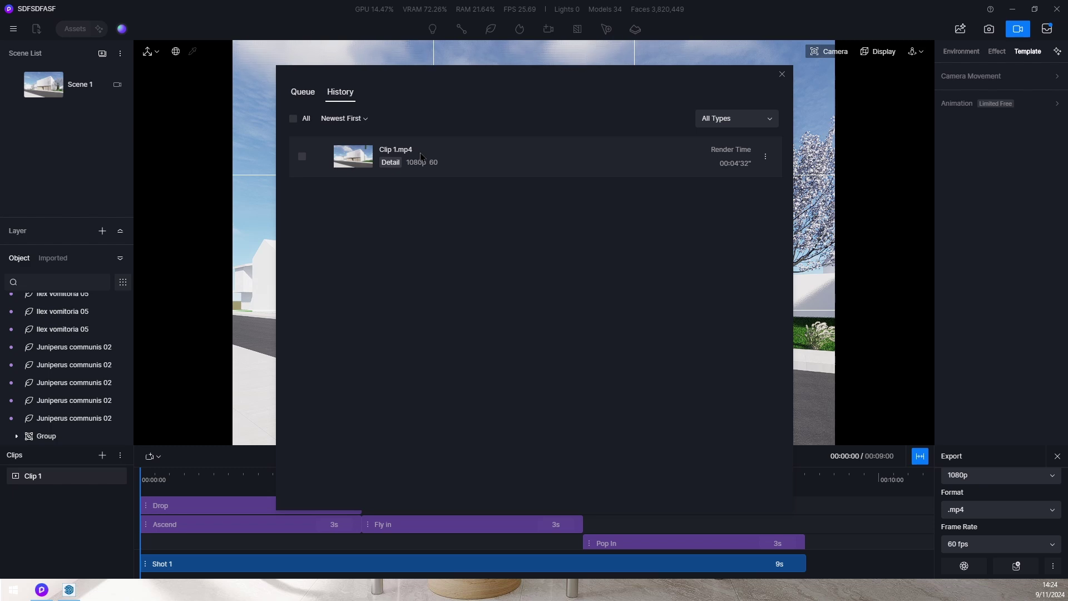
Step: Open the file location of the rendered Clip 1.mp4 from the render history, and close the folder window
click(388, 162)
right_click(341, 158)
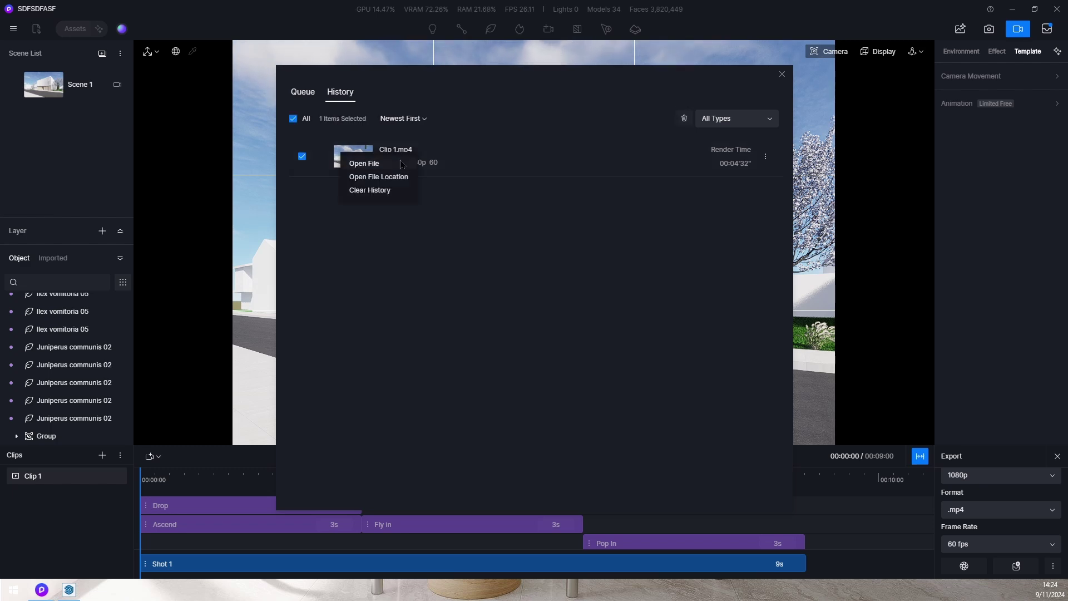
click(400, 179)
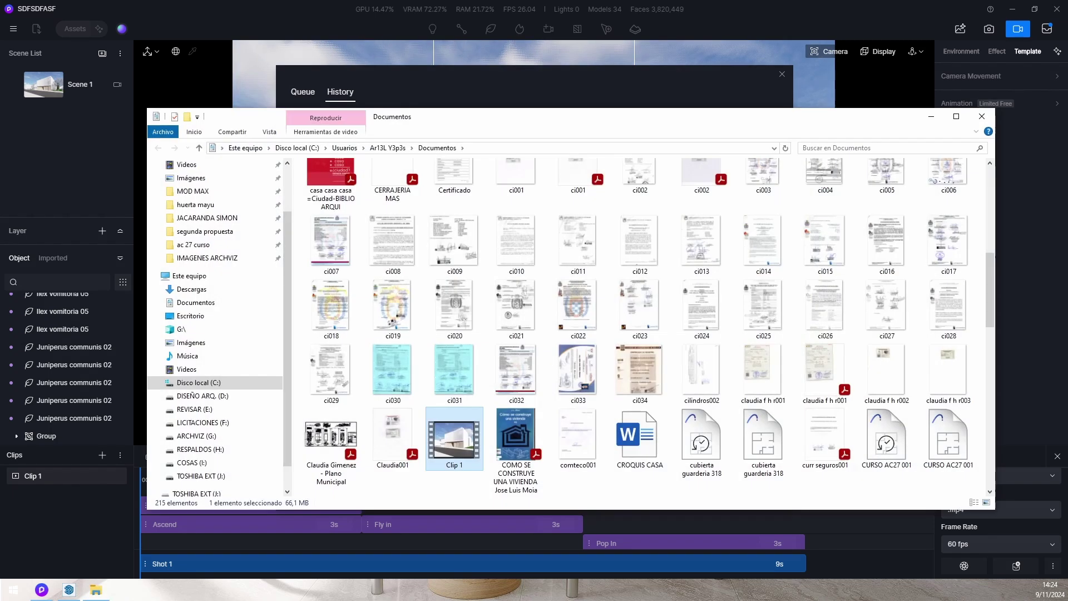
drag(826, 132, 1067, 167)
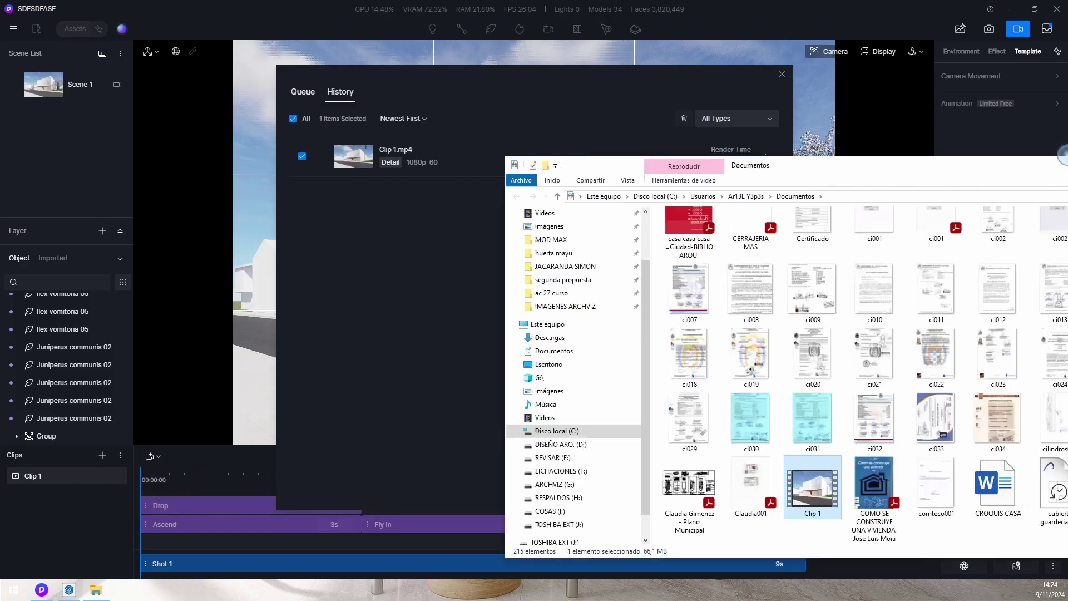
key(alt+F4)
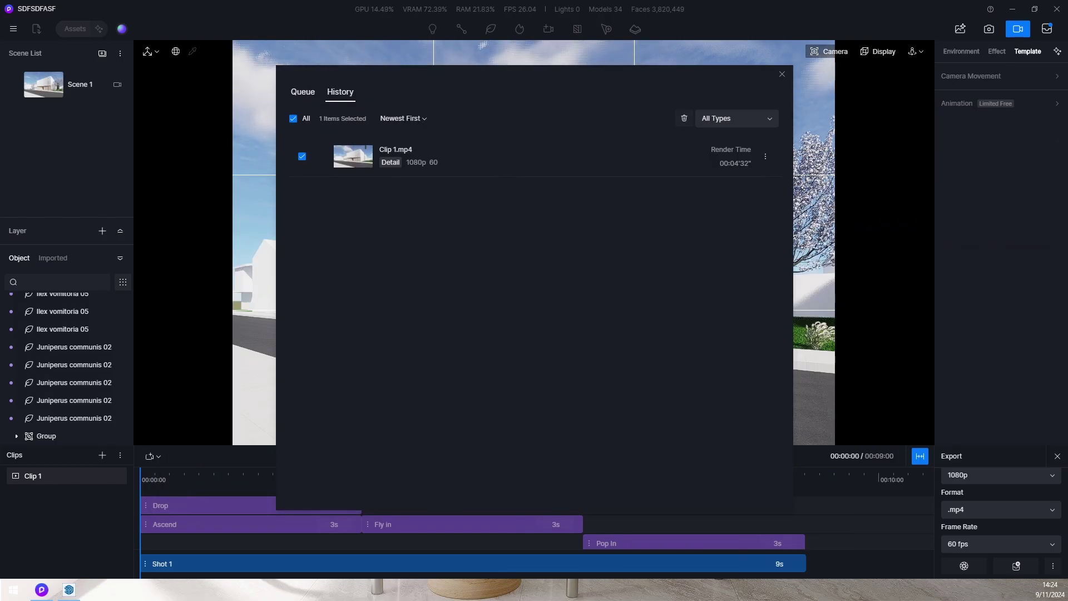